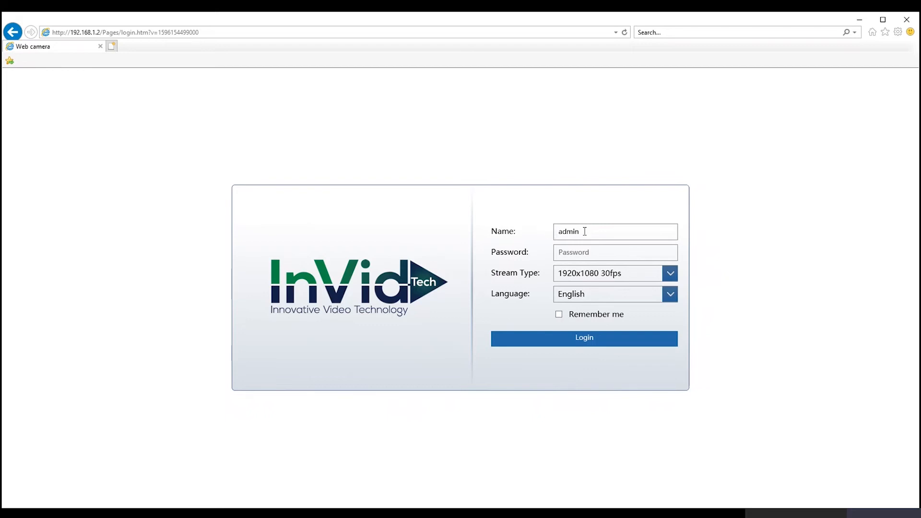
Step: Put the cursor in the login page's Password field, with the user name already entered
left_click(606, 254)
Step: Log in with the admin password and stretch the live video to a wide view
type("admin1")
key("Return")
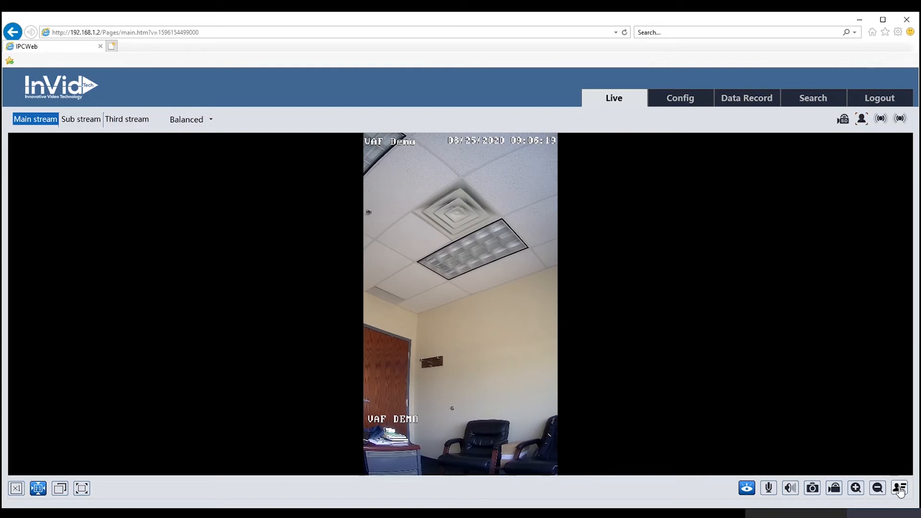
left_click(900, 489)
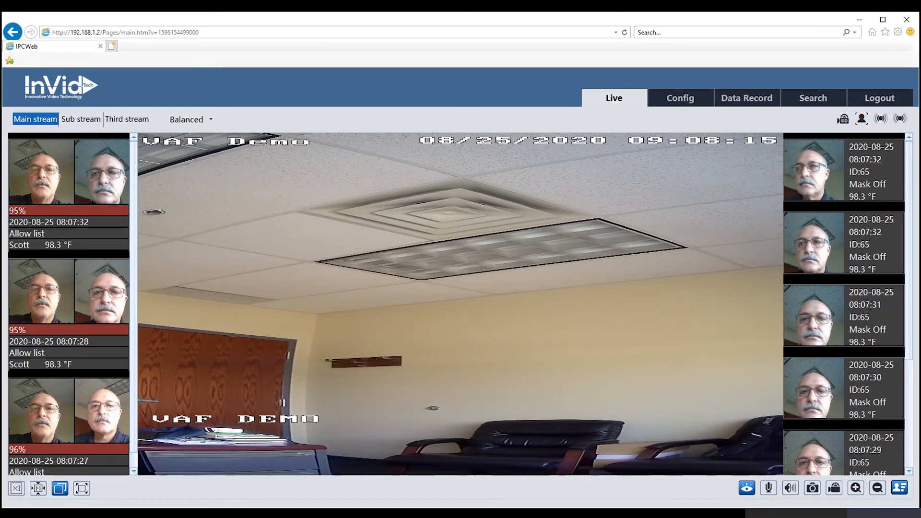
Step: Hide the face-capture temperature panels beside the live video and go to the Config home
left_click(900, 489)
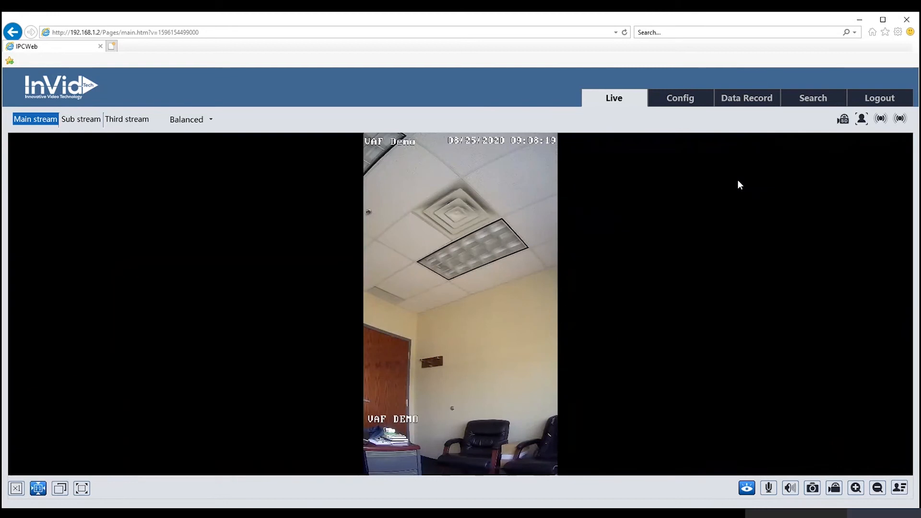
left_click(682, 103)
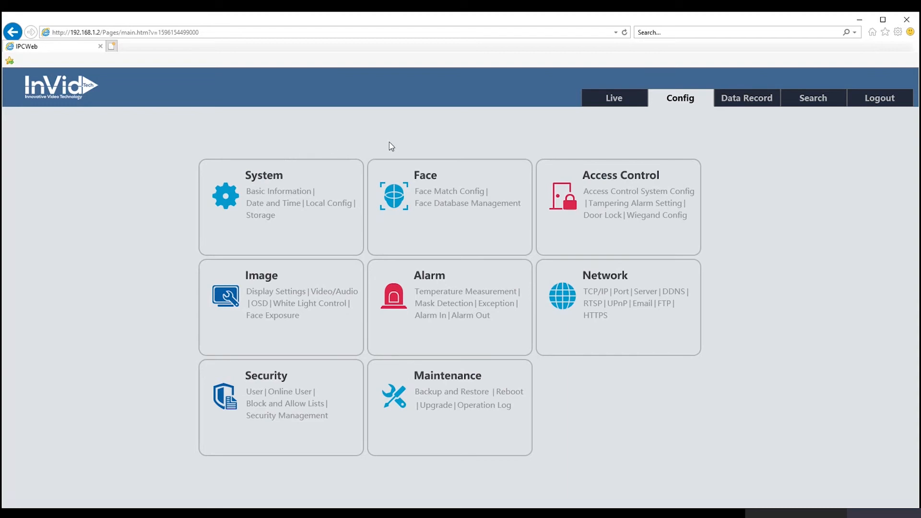
Step: Review System's Basic Information device details, then bring up the Date and Time settings
left_click(279, 176)
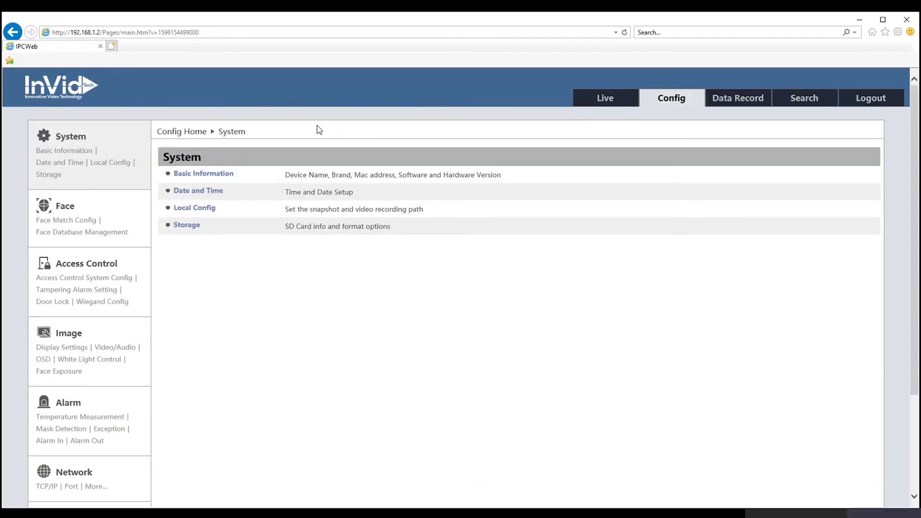
left_click(211, 174)
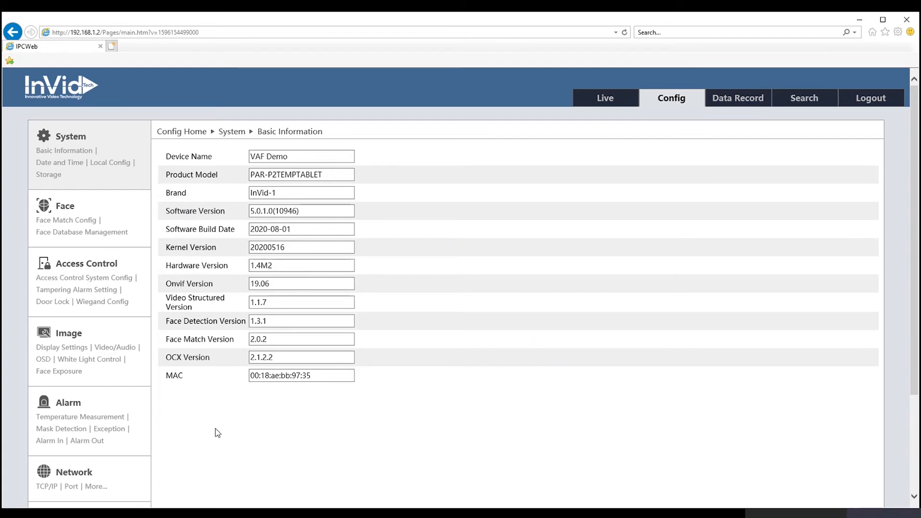
left_click(67, 164)
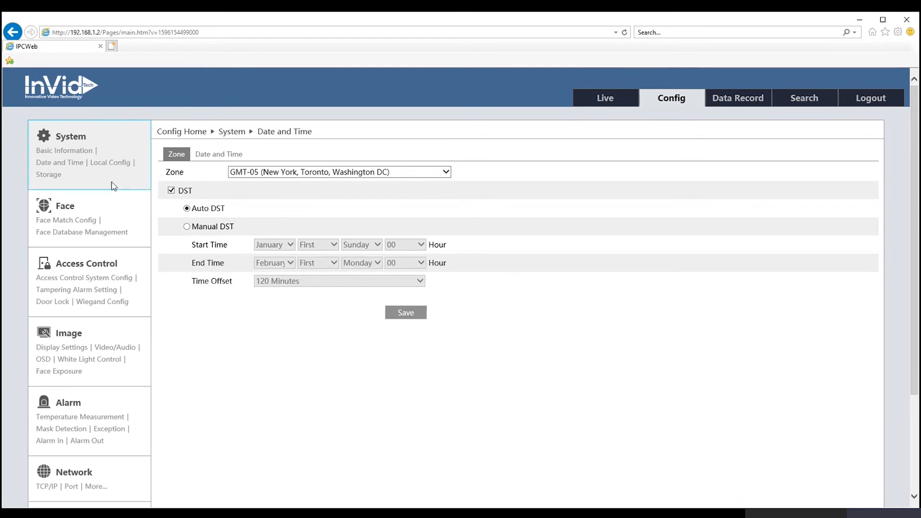
Step: After checking the GMT-05 zone and Auto DST, switch to System's Local Config page
left_click(112, 166)
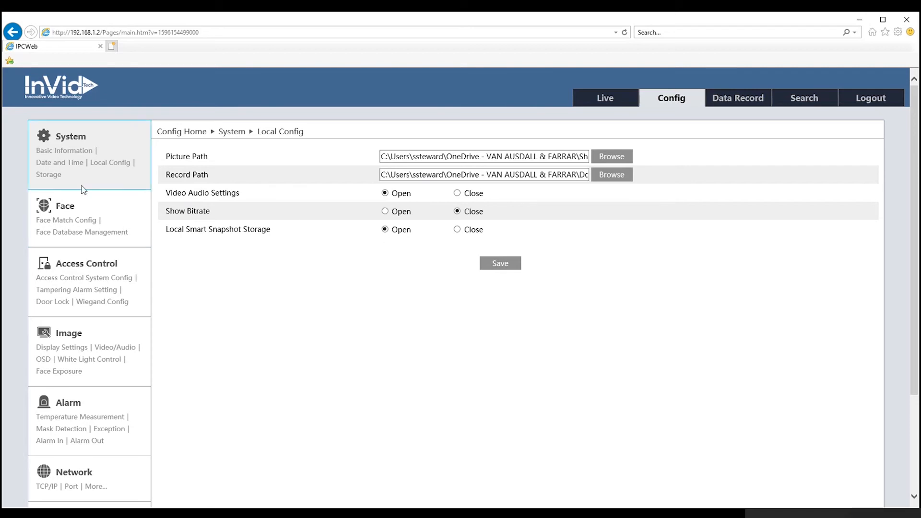
Step: Bring up System's Storage management page with the 10% snapshot and 90% video quotas
left_click(49, 175)
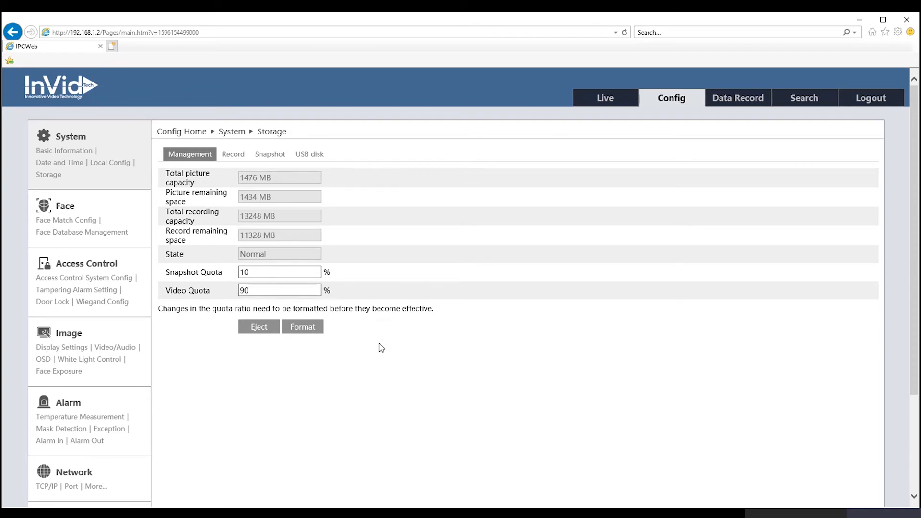
Step: Check the USB disk status, then review the Record parameters and weekly record schedule
left_click(310, 154)
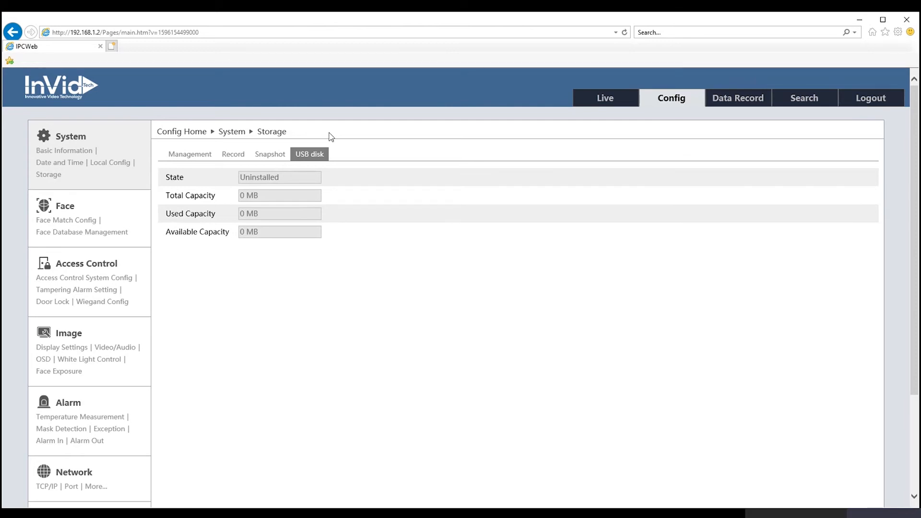
left_click(233, 161)
scroll(287, 250, "down", 1)
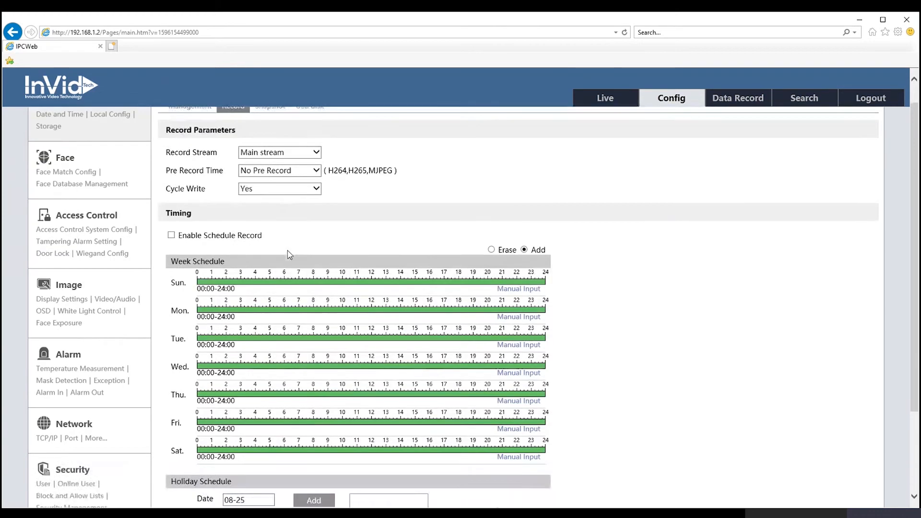
scroll(287, 251, "up", 1)
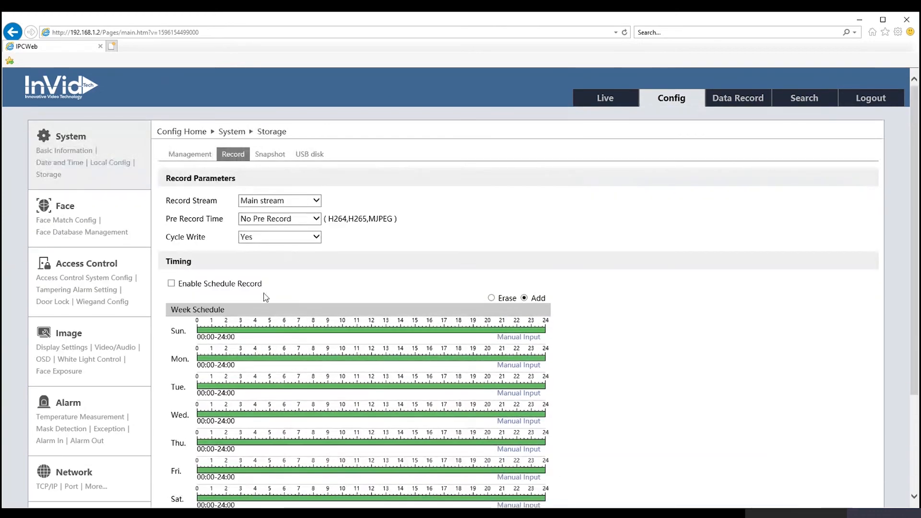
scroll(266, 291, "down", 1)
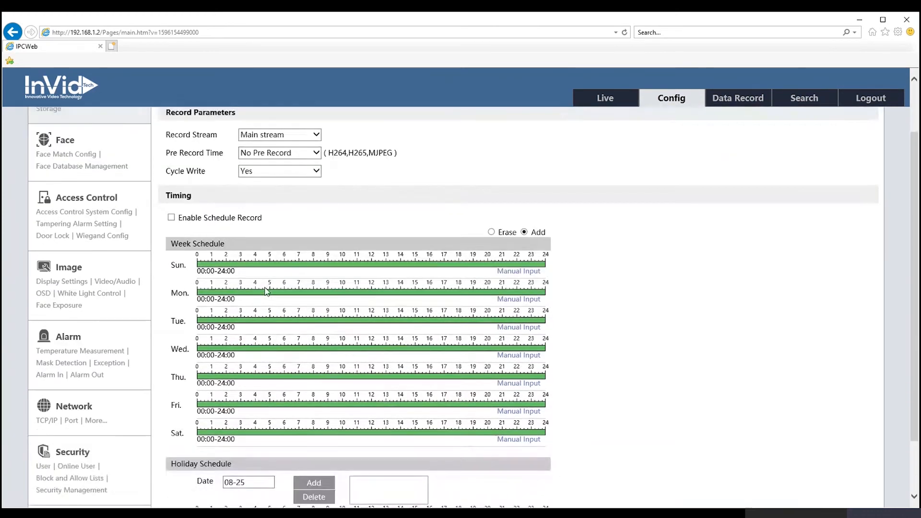
scroll(266, 291, "up", 1)
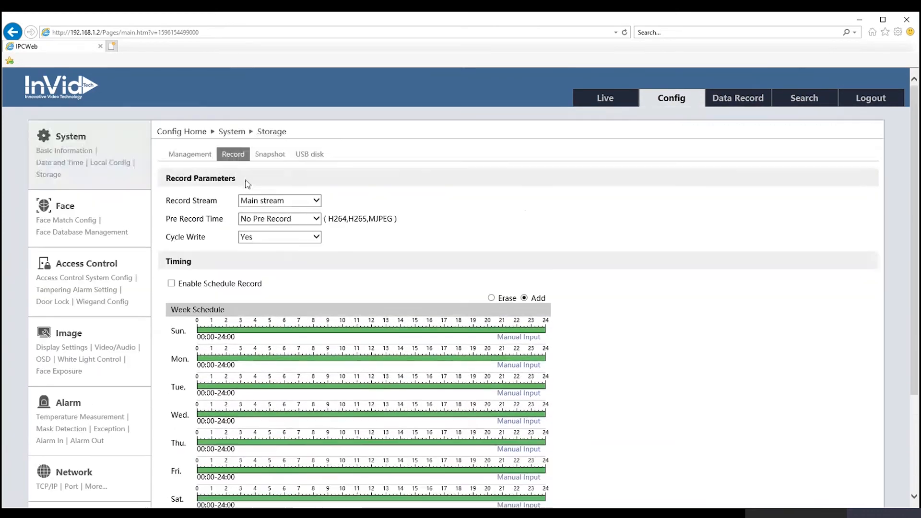
Step: On Storage's Snapshot page, inspect the image quality and resolution dropdowns and scroll to the Timing schedule
left_click(276, 155)
scroll(370, 266, "down", 1)
scroll(370, 266, "up", 1)
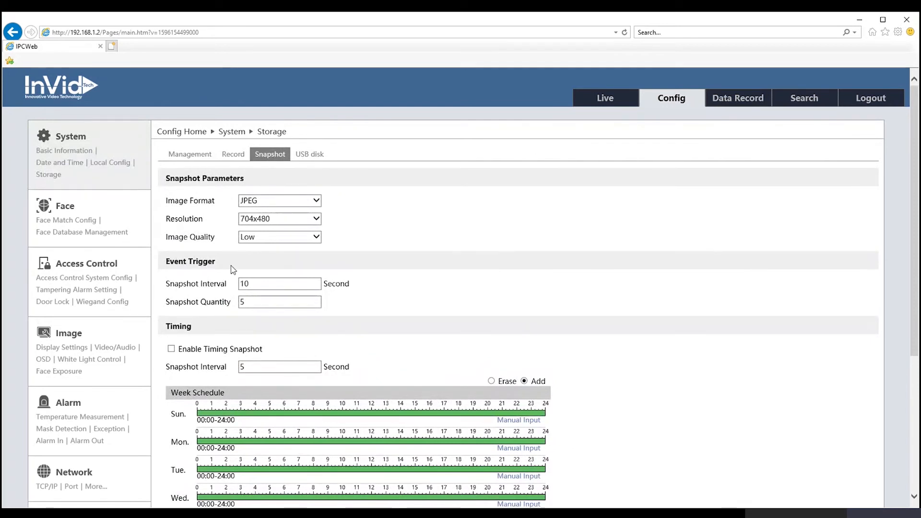
left_click(271, 239)
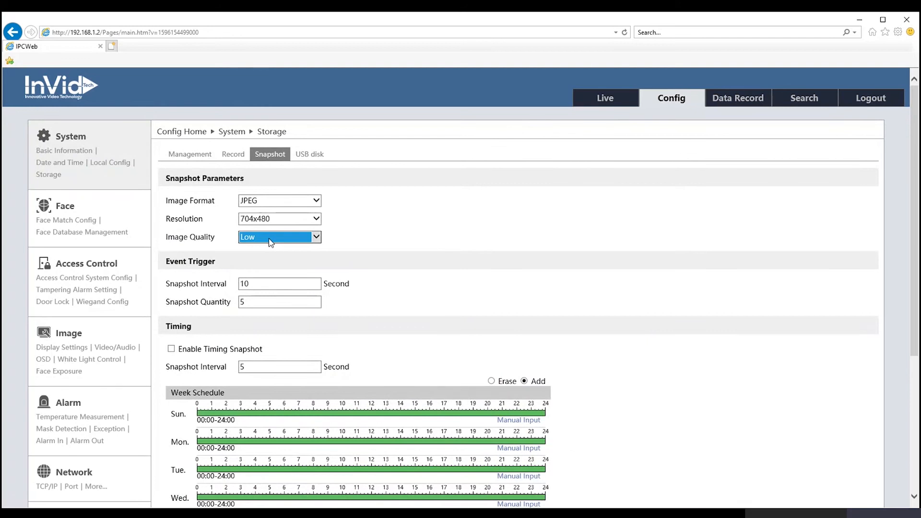
left_click(389, 258)
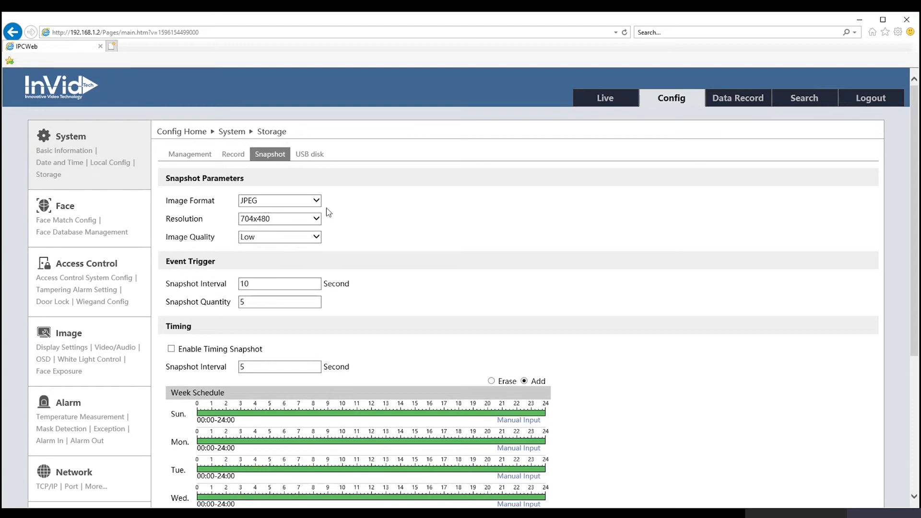
left_click(316, 219)
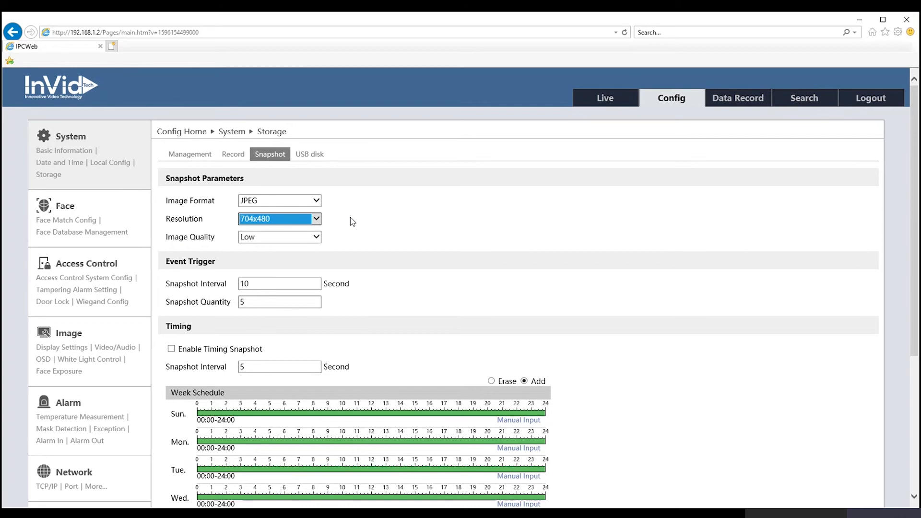
left_click(350, 218)
scroll(350, 218, "down", 1)
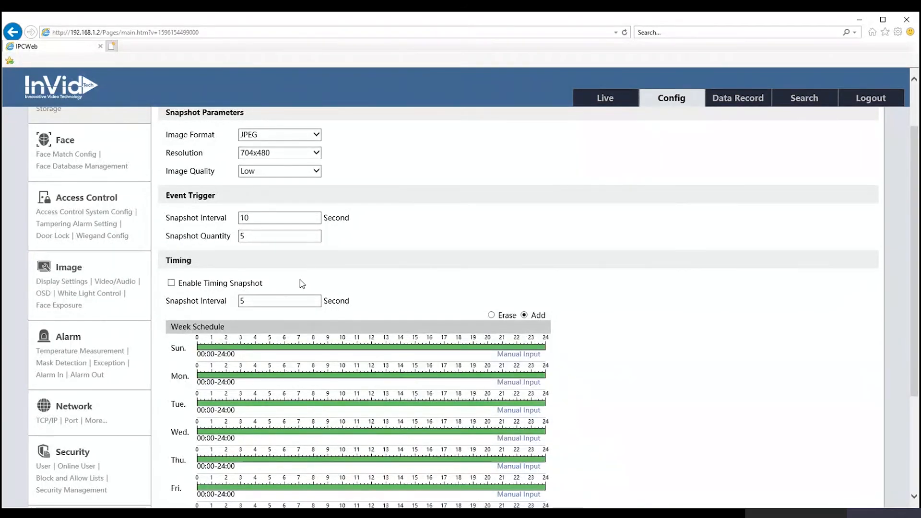
scroll(302, 284, "down", 3)
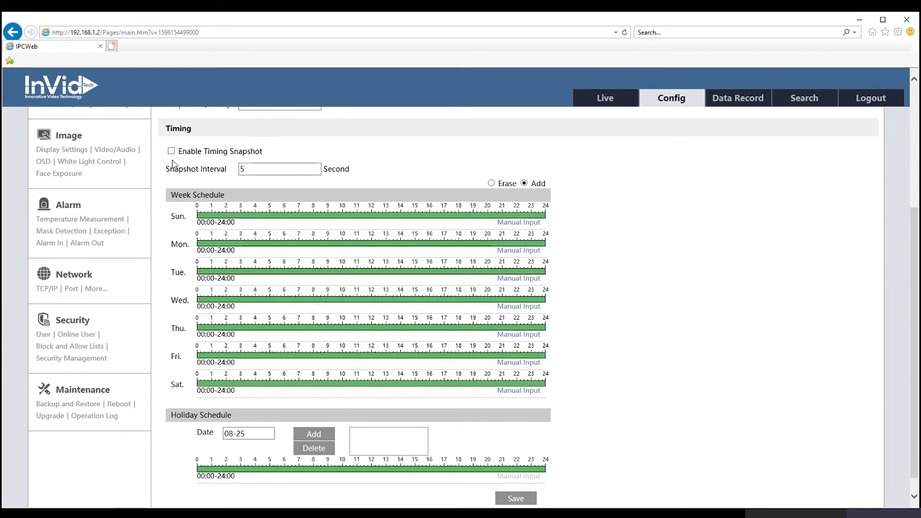
left_click(259, 168)
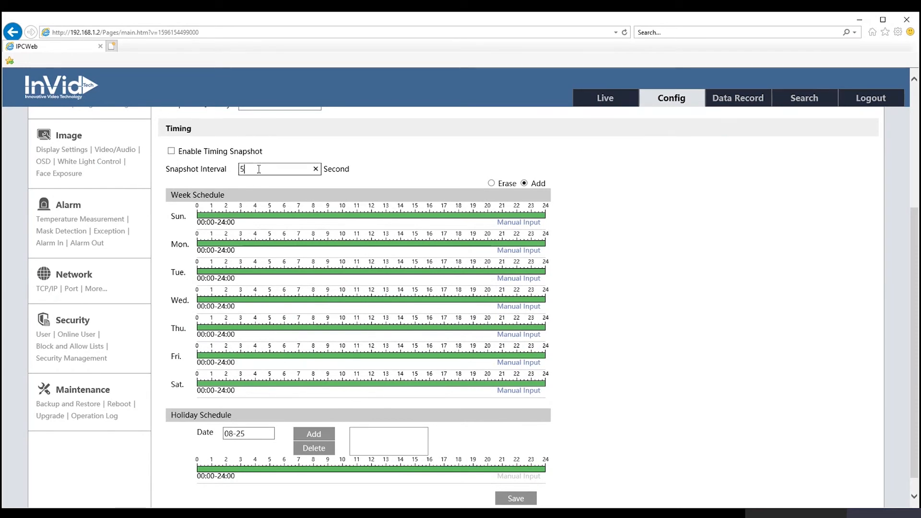
type("5")
key("BackSpace")
scroll(372, 487, "down", 1)
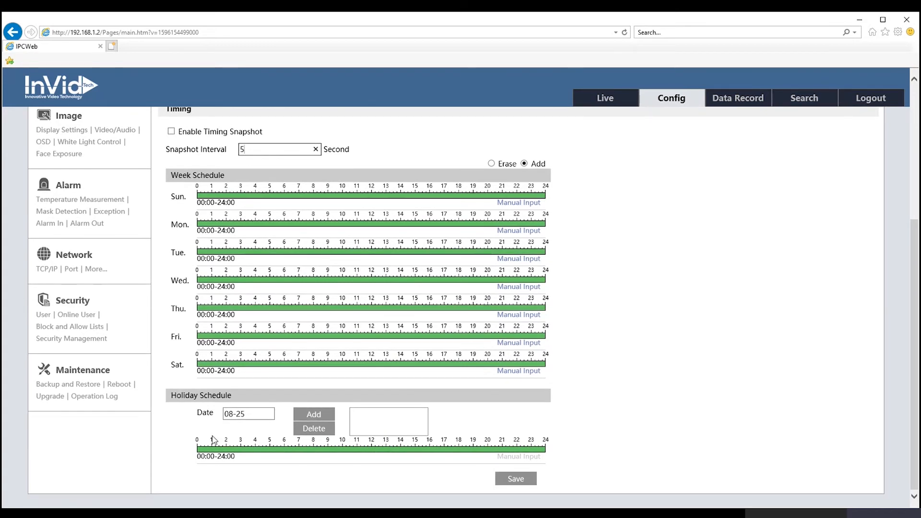
scroll(568, 421, "up", 1)
scroll(570, 424, "up", 4)
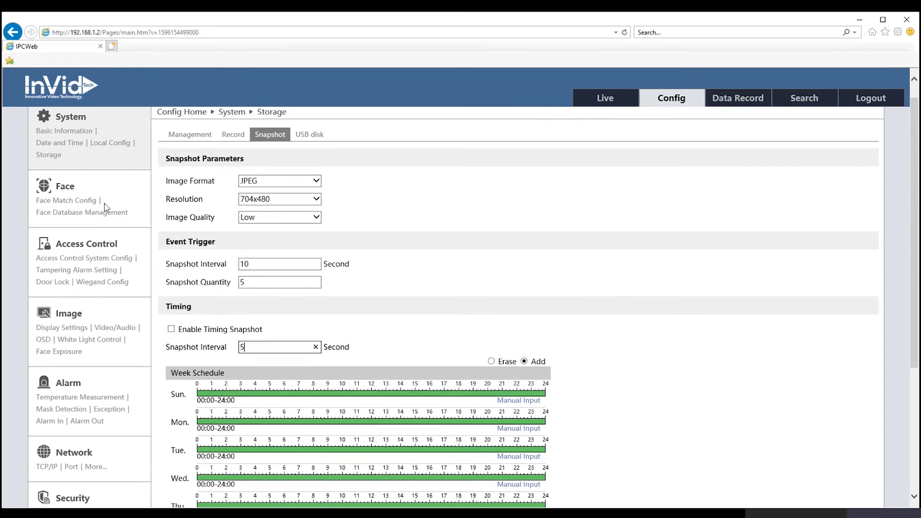
left_click(67, 190)
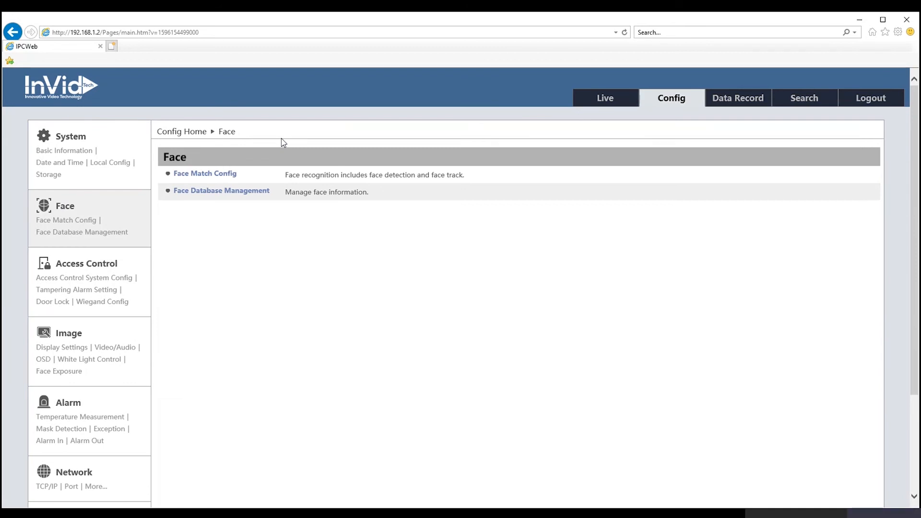
Step: Go to Face Database Management from the Face configuration section
left_click(194, 191)
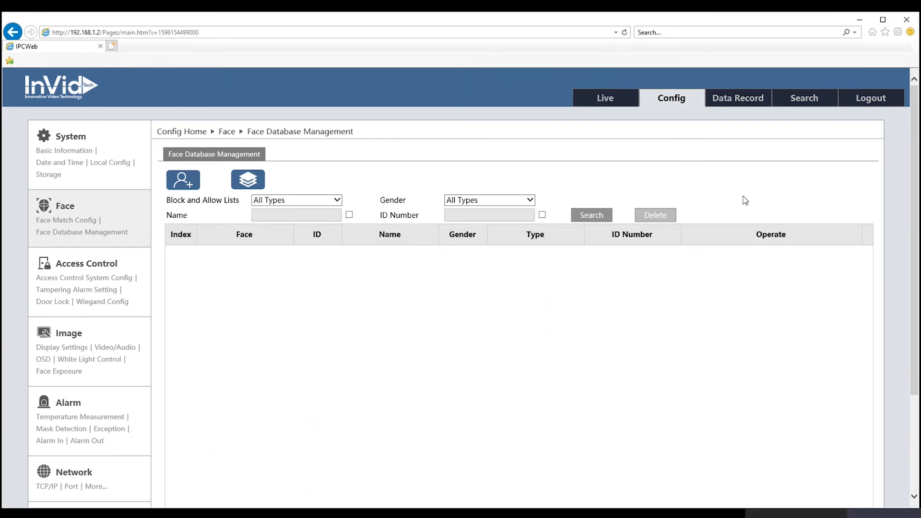
Step: Search the face database, open the male Allow-list record for editing, then close the editor
left_click(582, 216)
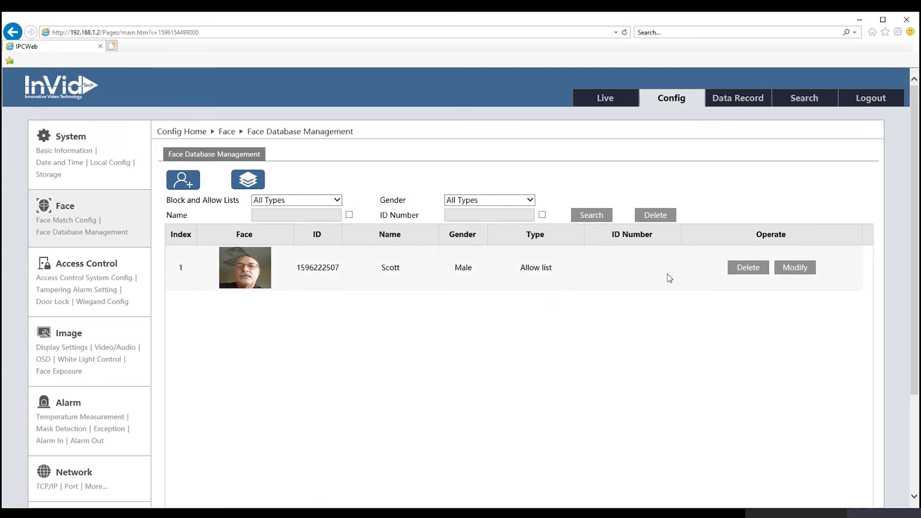
left_click(788, 274)
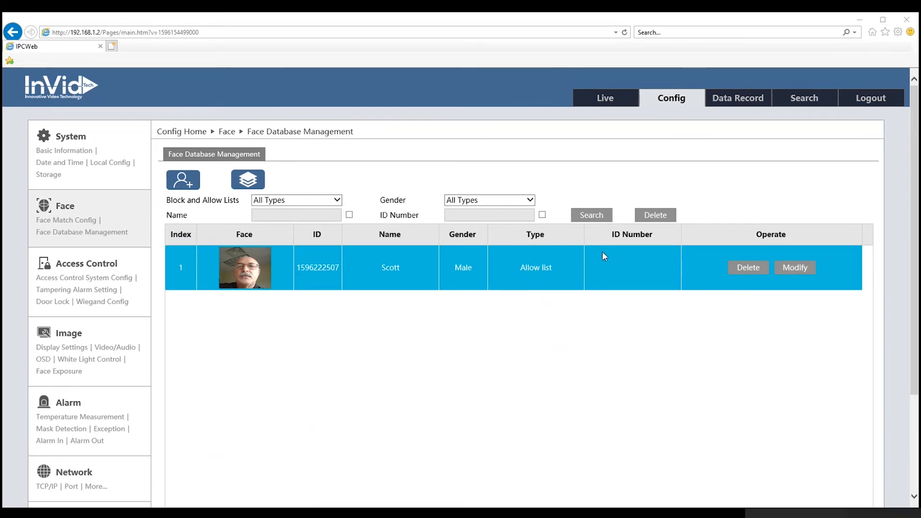
left_click(622, 153)
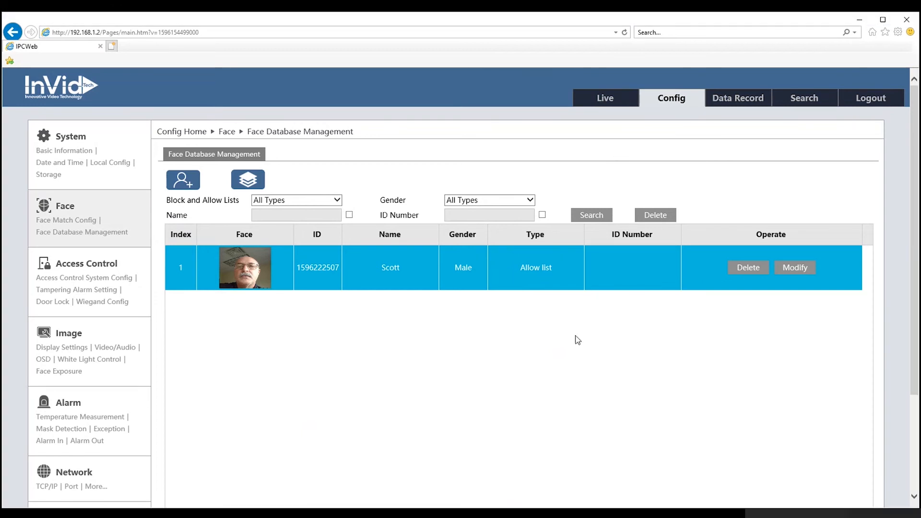
left_click(181, 185)
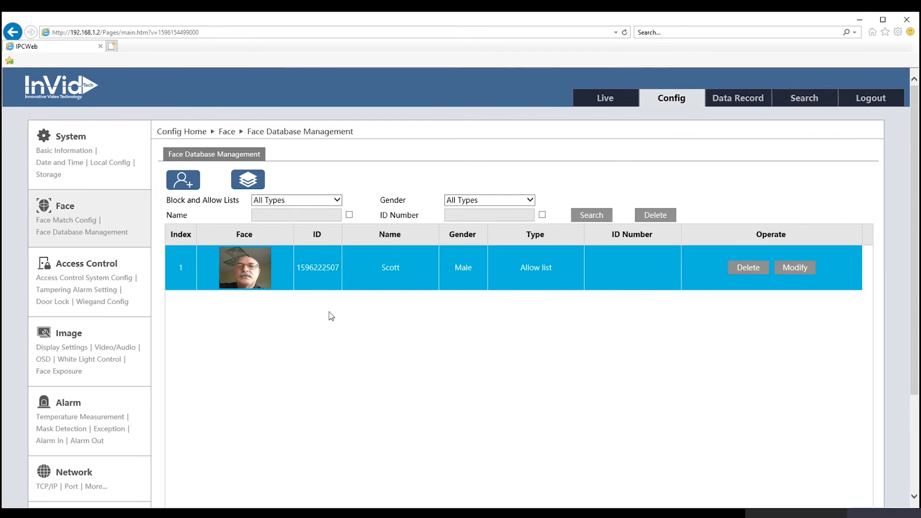
left_click(82, 221)
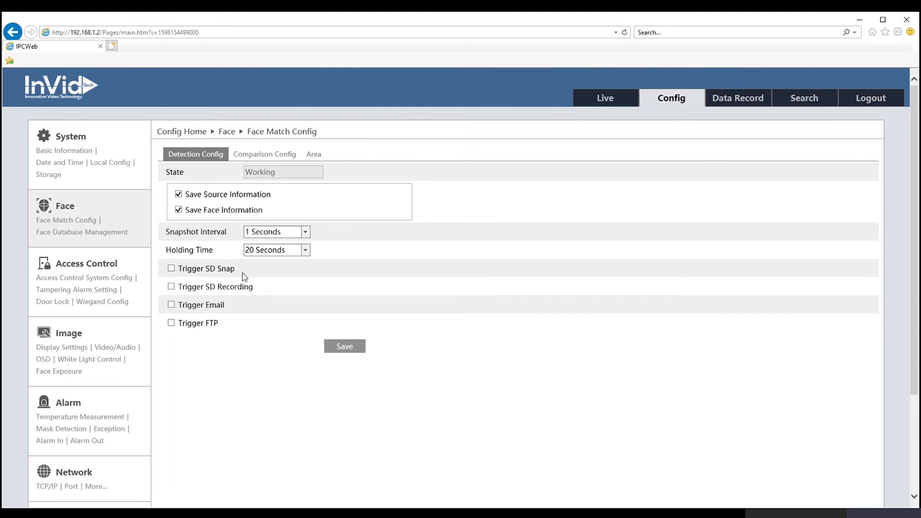
Step: Check the Holding Time options without changing them, then view Comparison Config: 75% similarity, 4-second deduplication
left_click(306, 250)
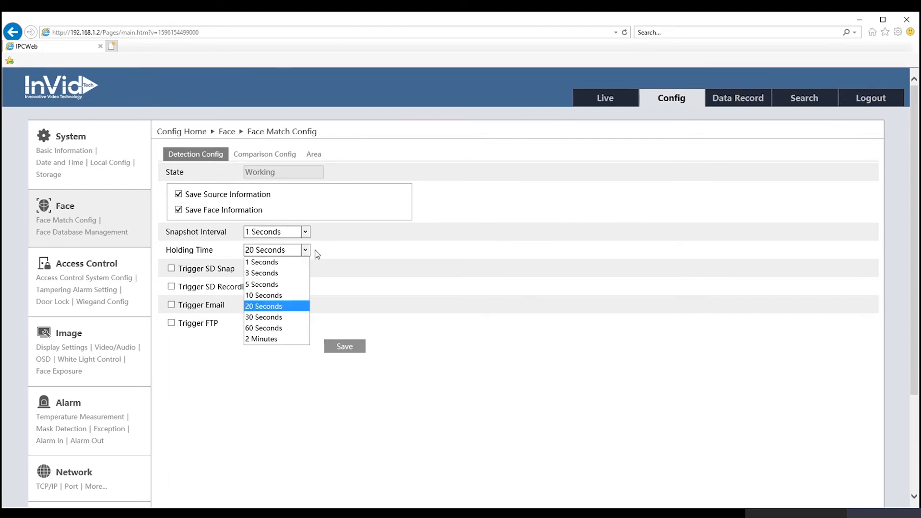
left_click(320, 250)
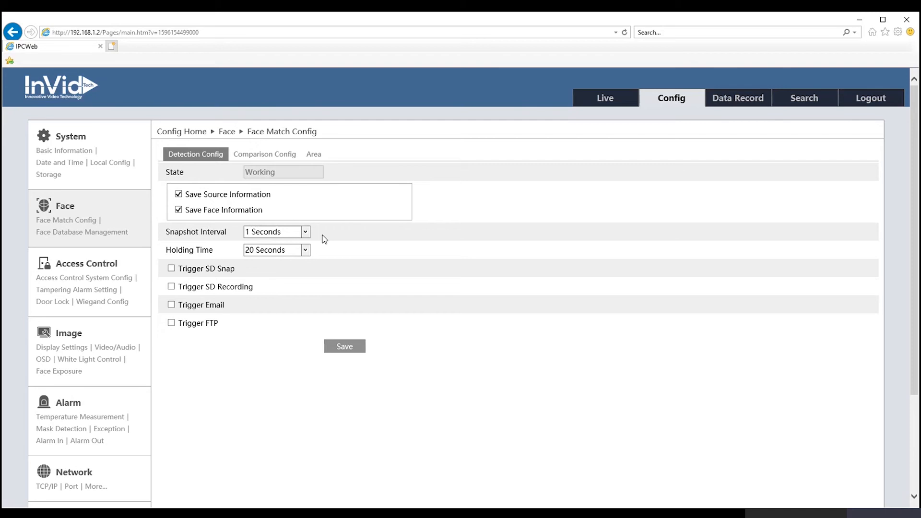
left_click(276, 155)
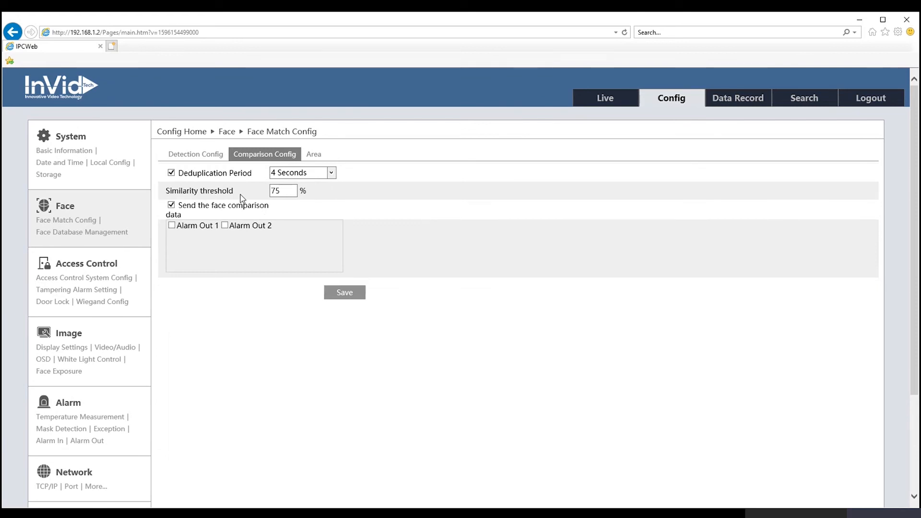
Step: Review the face detection area on the camera image, then return to Detection Config
left_click(315, 156)
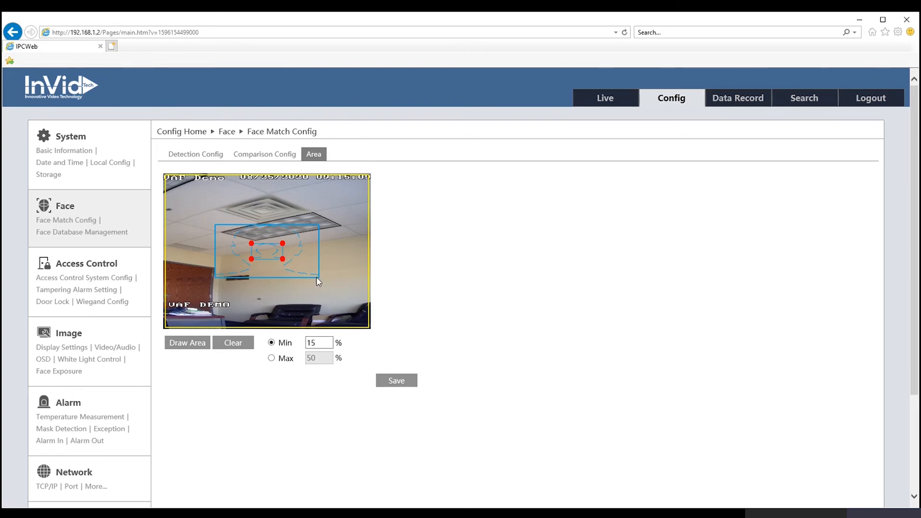
left_click(213, 158)
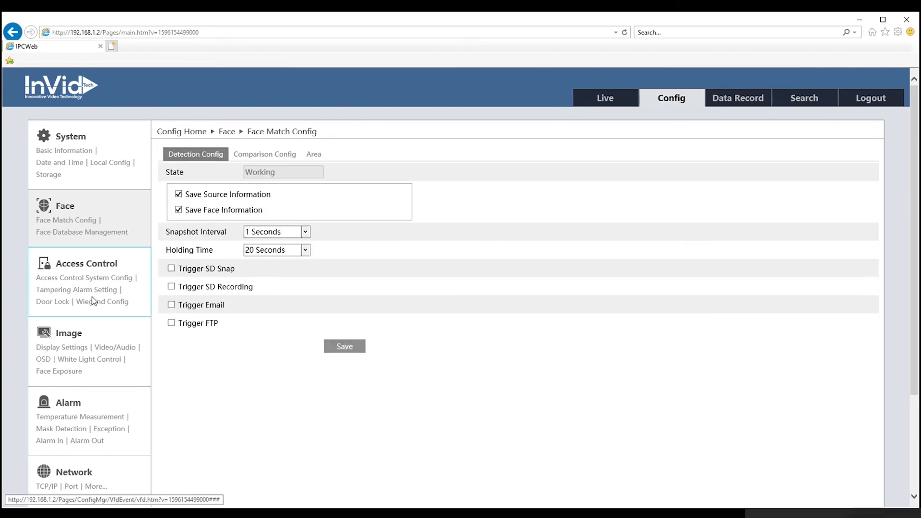
Step: Review the access control system settings, then view the Tampering Alarm Setting page with the alarm disabled
left_click(68, 265)
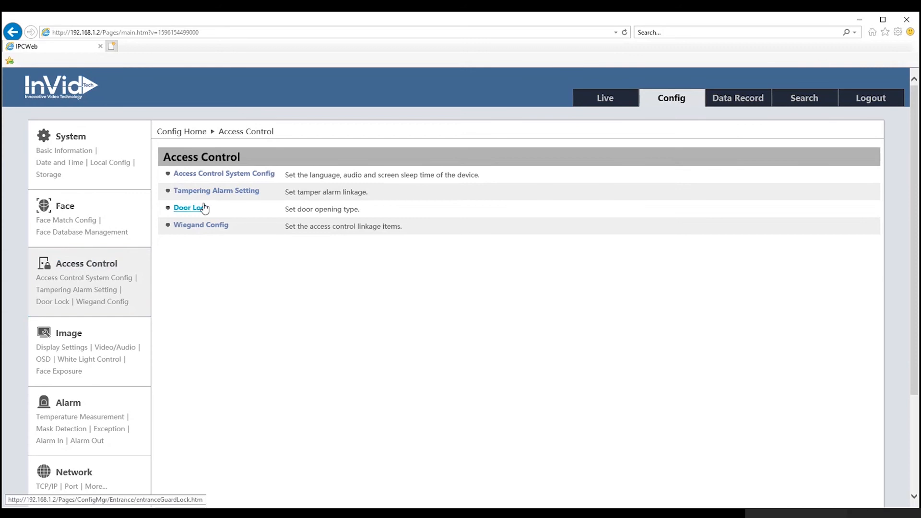
left_click(222, 176)
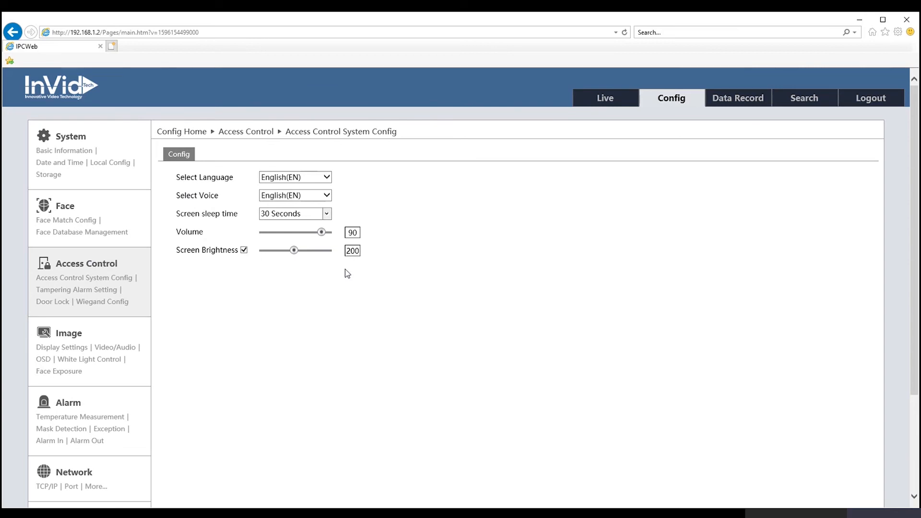
left_click(71, 264)
left_click(198, 192)
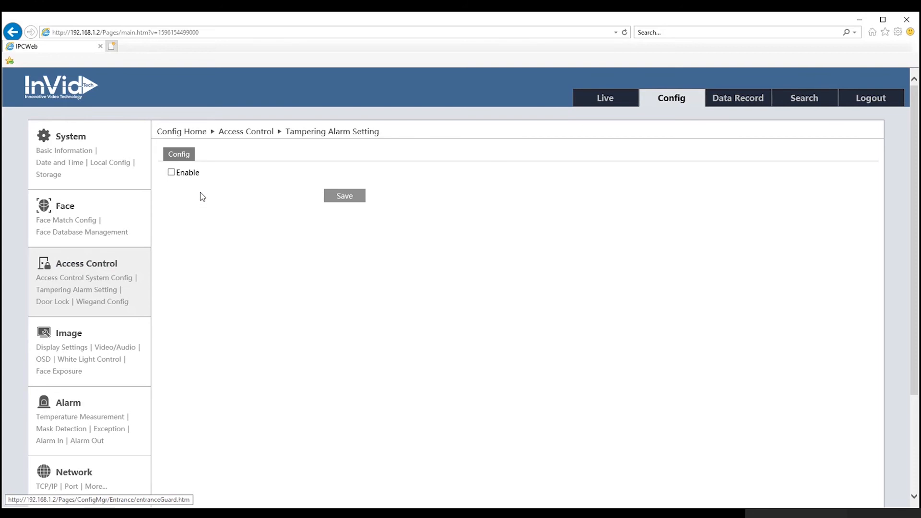
left_click(171, 172)
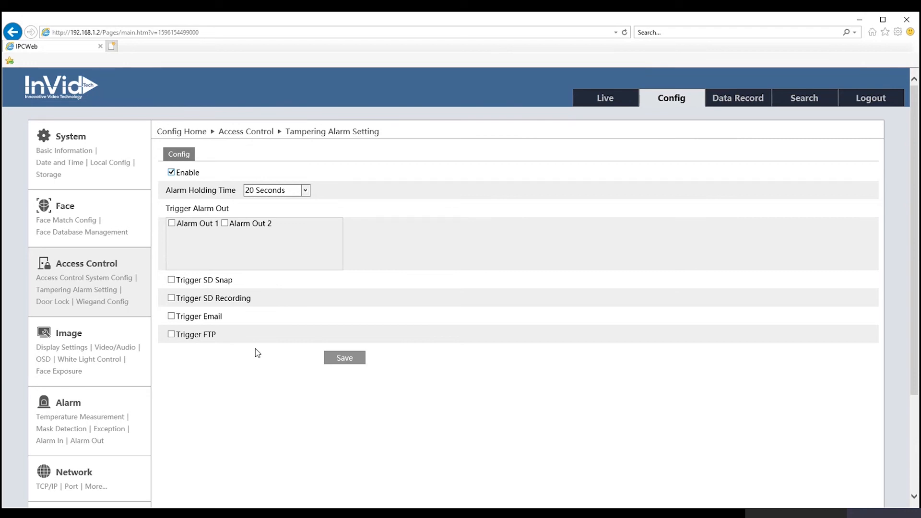
left_click(171, 173)
Step: Review the Door Lock face-recognition and password unlocking modes, then return to Access Control
left_click(112, 264)
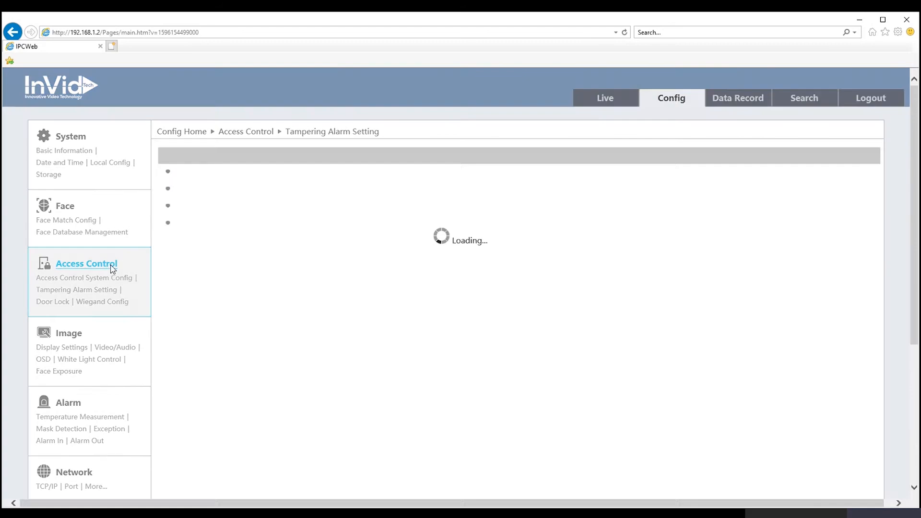
left_click(195, 208)
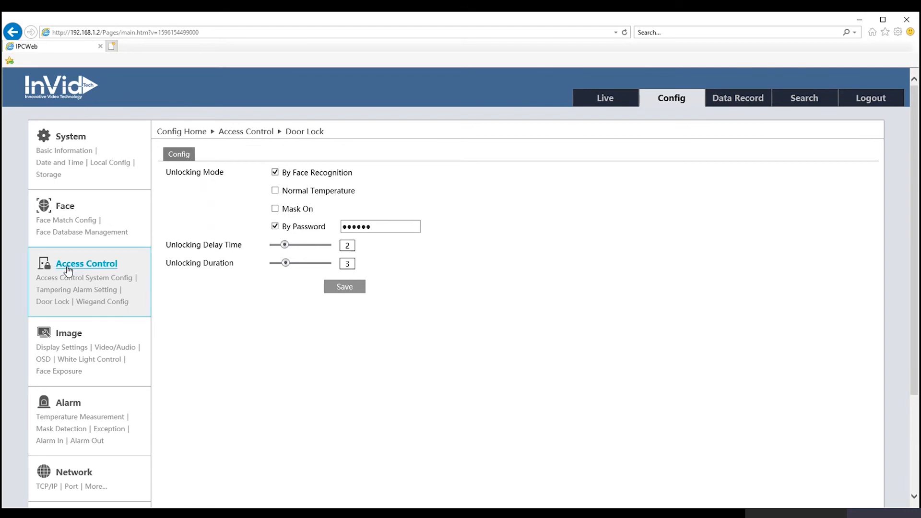
left_click(90, 265)
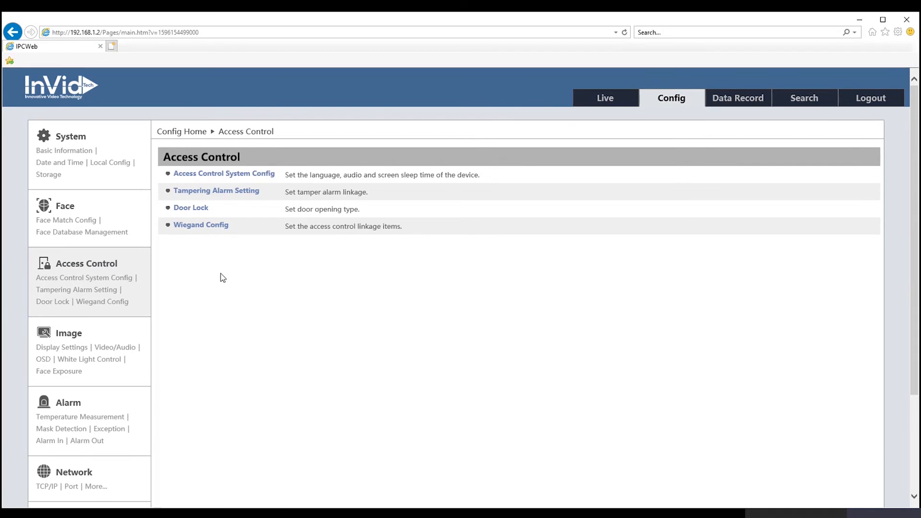
Step: Open Image Display Settings showing brightness 25, contrast 50 and 60HZ frequency
left_click(66, 336)
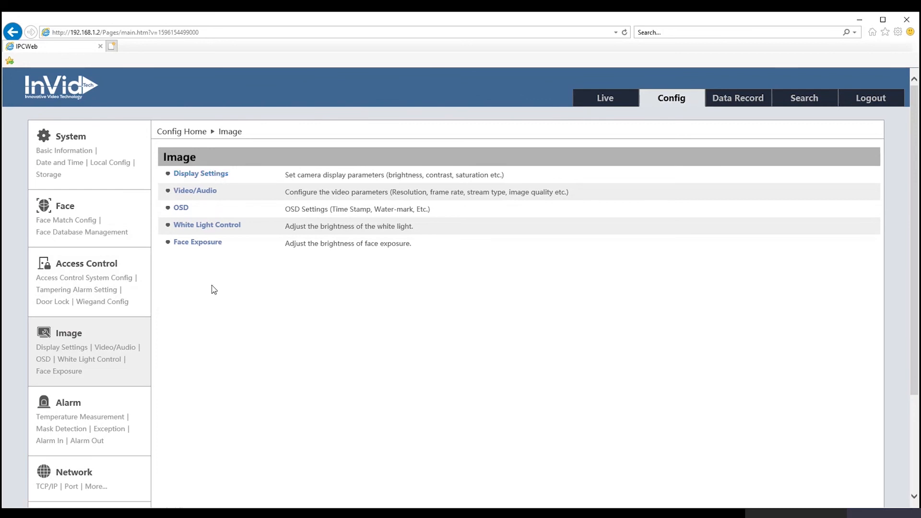
left_click(185, 174)
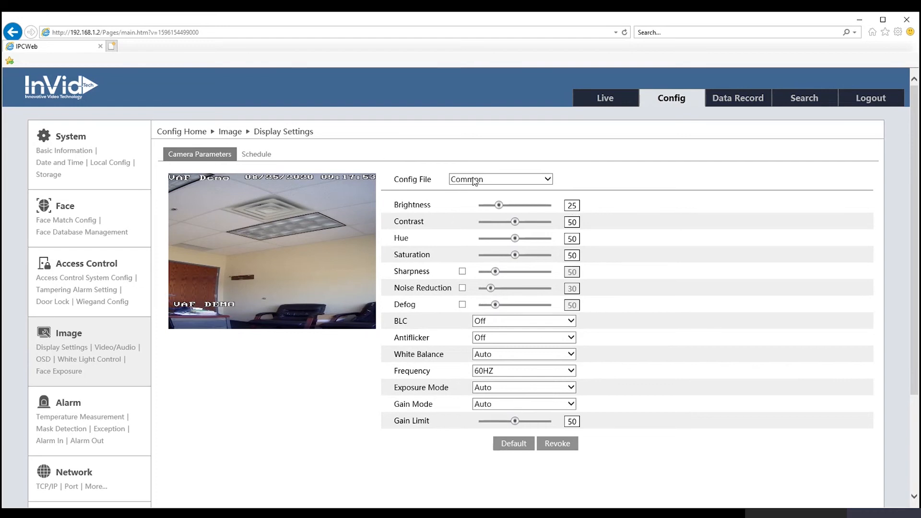
Step: Check the Display Settings schedule and its config file choice unchanged, then return to the Image overview
left_click(270, 158)
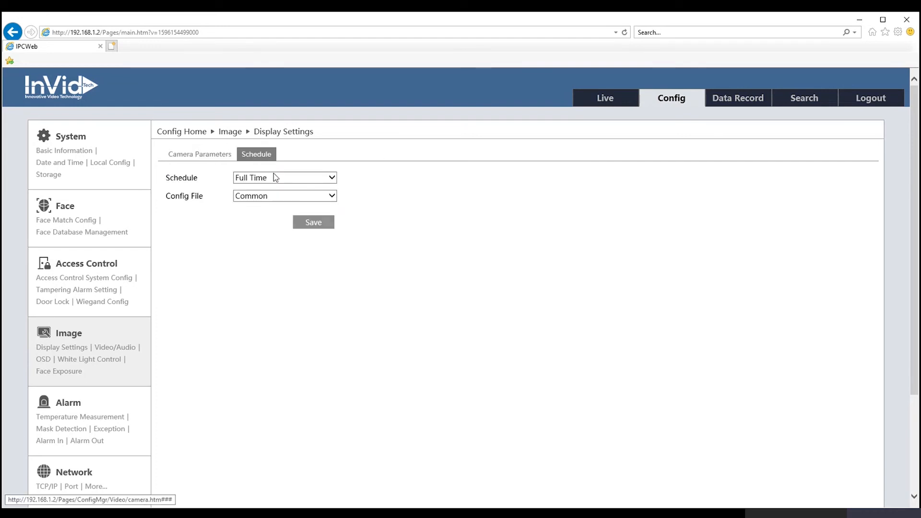
left_click(267, 199)
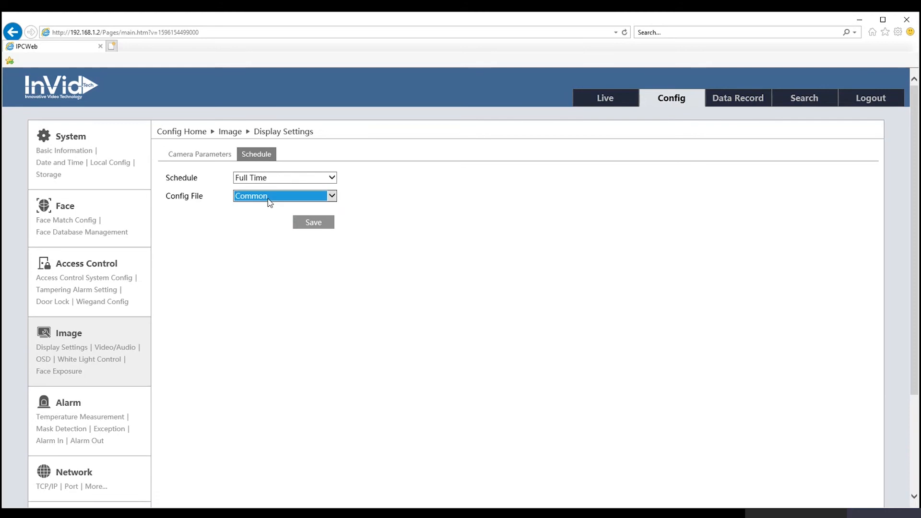
left_click(217, 215)
left_click(194, 156)
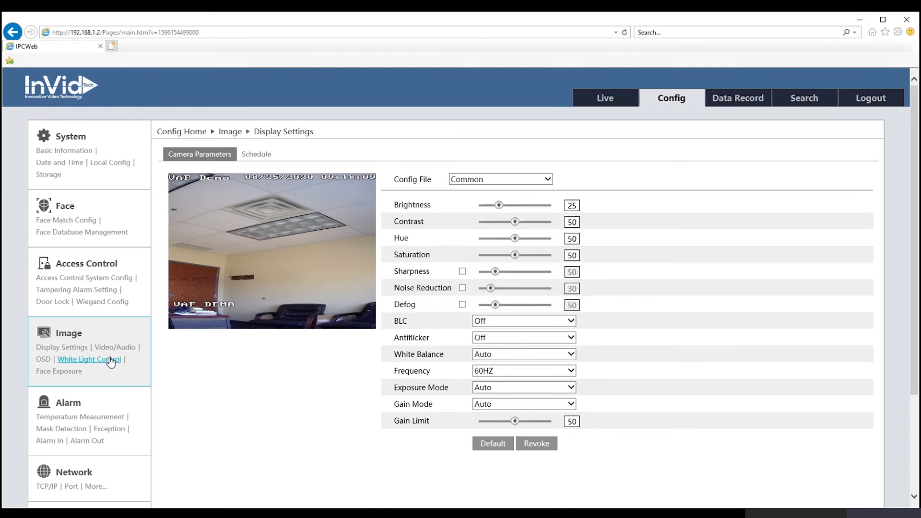
left_click(77, 337)
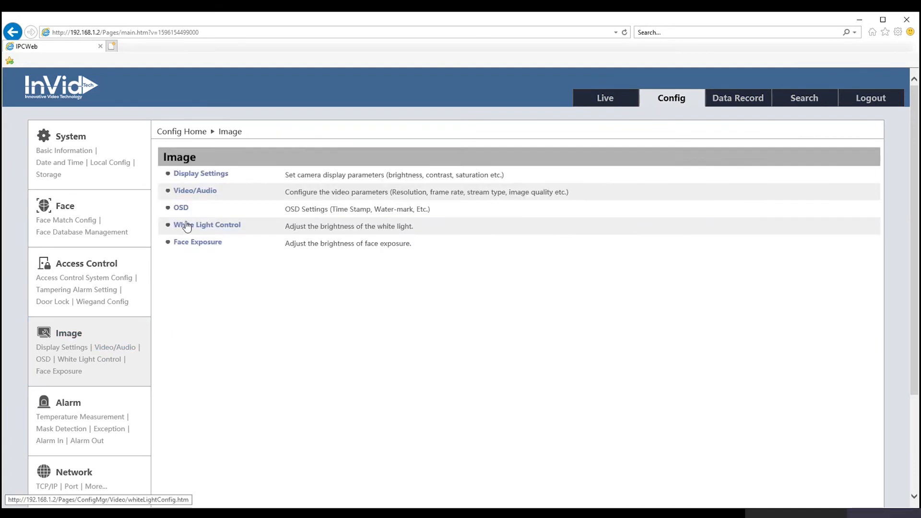
Step: Open the OSD page with MM-DD-YYYY date format and OSD Content1 'VAF DEMO'
left_click(183, 208)
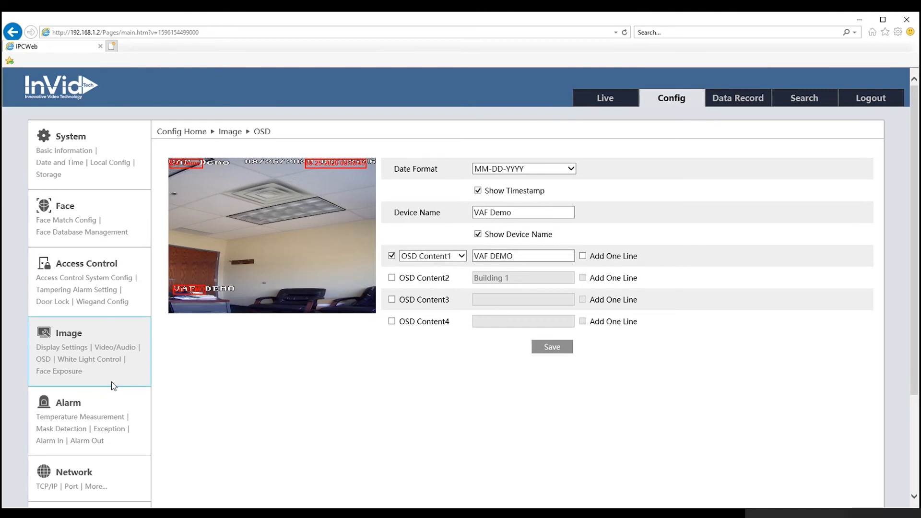
Step: Open the Alarm overview listing Temperature Measurement, Mask Detection, Exception, Alarm In and Alarm Out
left_click(67, 405)
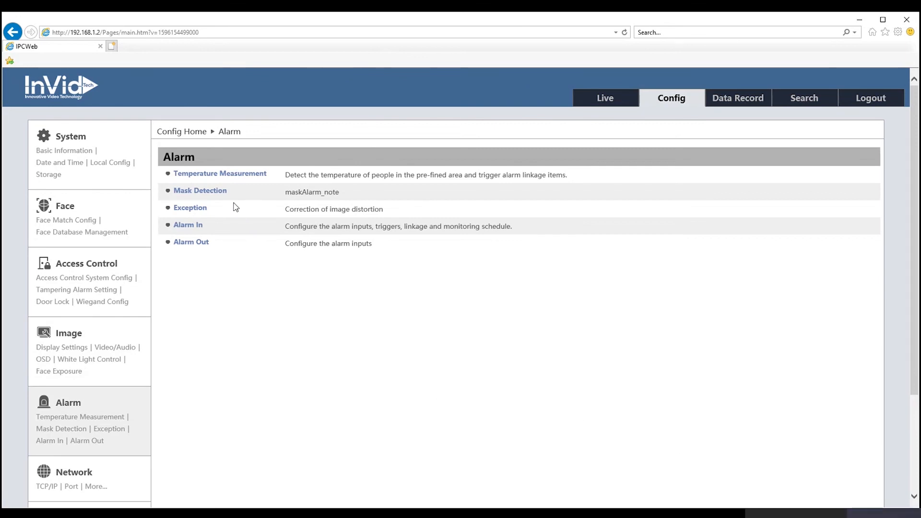
Step: Open Temperature Measurement alarm settings and inspect Speed Mode and the °F unit without changing them
left_click(232, 176)
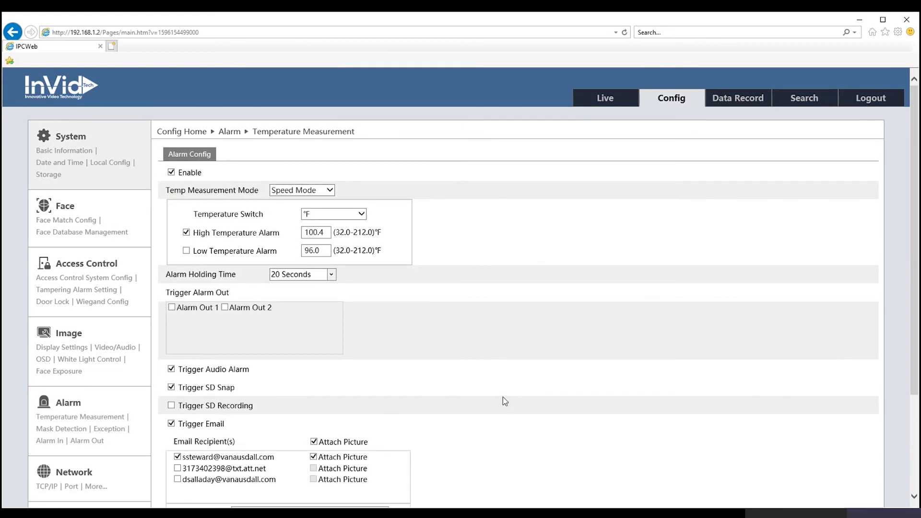
scroll(503, 397, "down", 1)
scroll(503, 396, "up", 1)
left_click(322, 192)
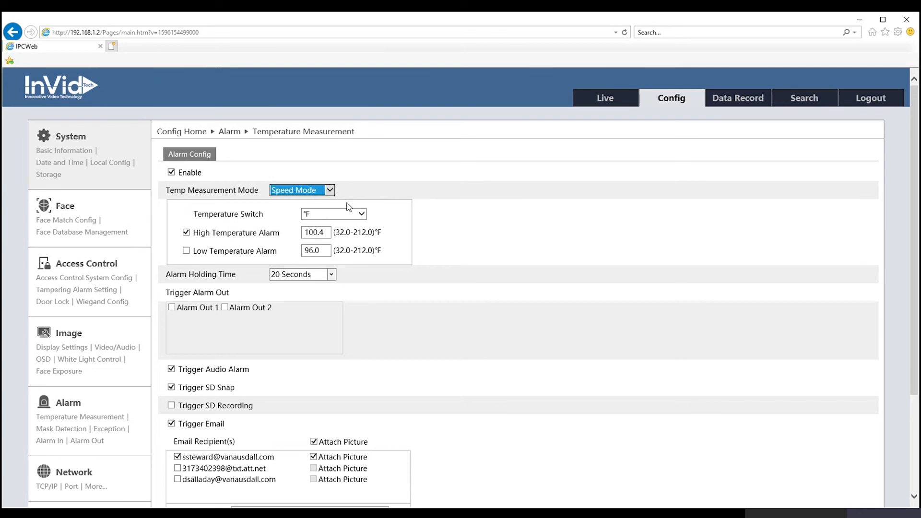
left_click(363, 198)
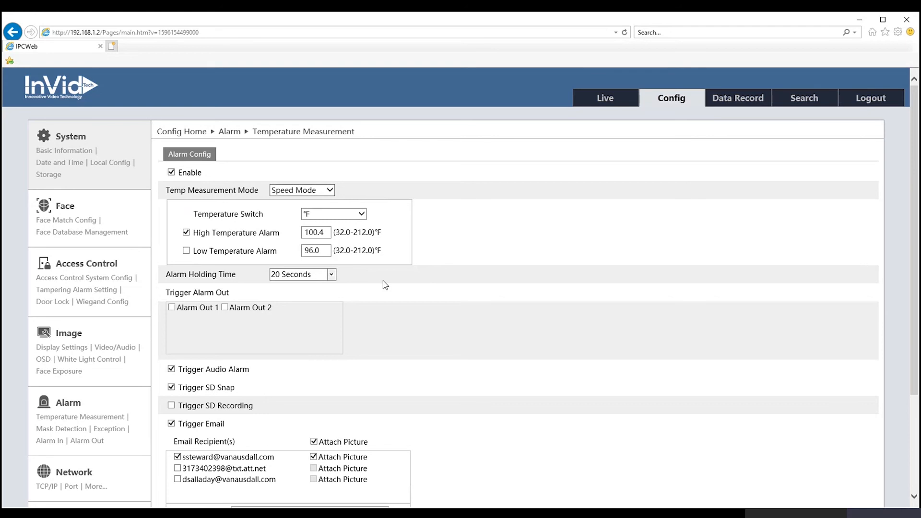
scroll(469, 265, "down", 1)
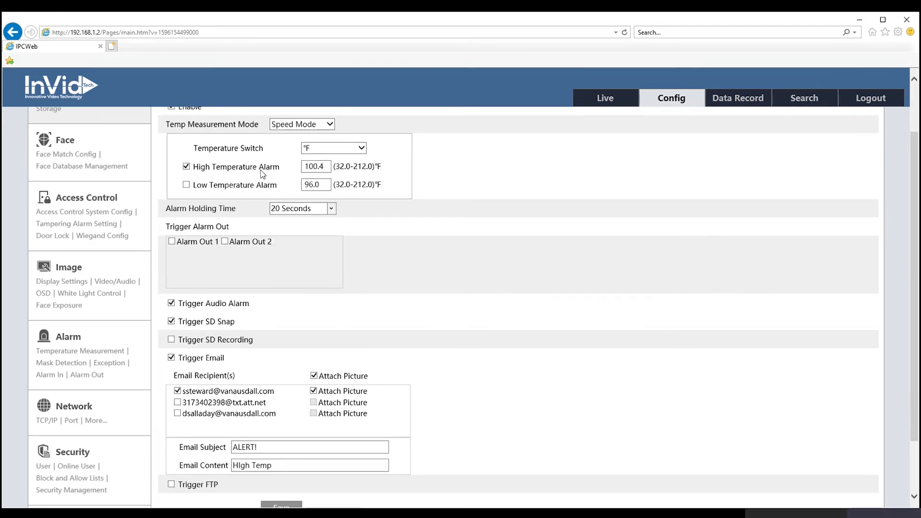
left_click(362, 149)
left_click(412, 155)
scroll(367, 175, "up", 1)
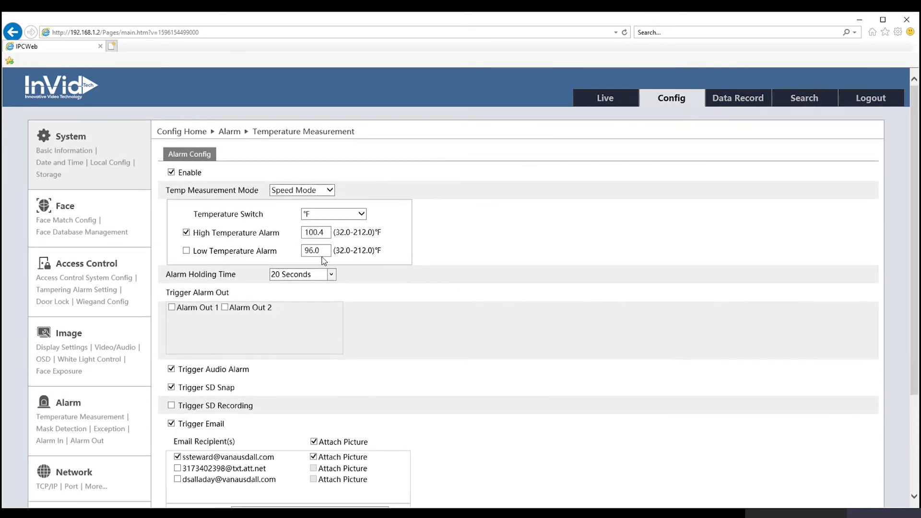
scroll(349, 304, "down", 2)
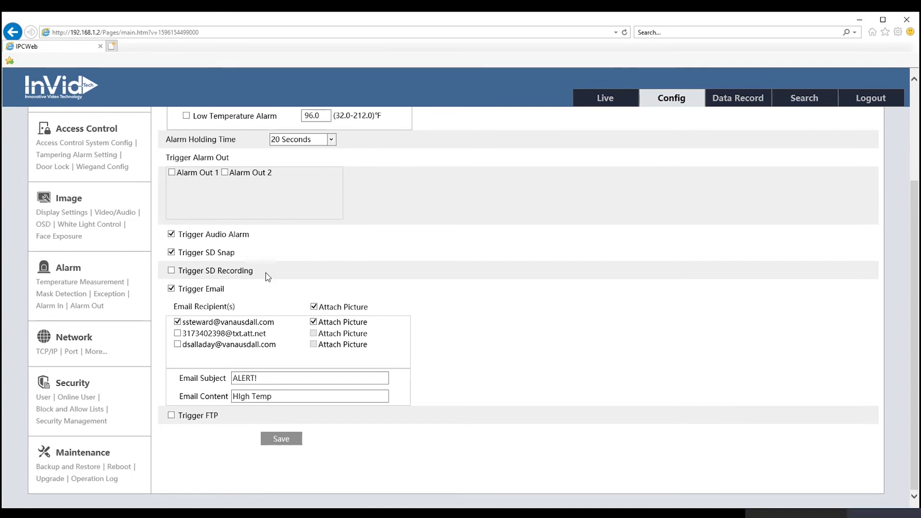
scroll(266, 275, "up", 2)
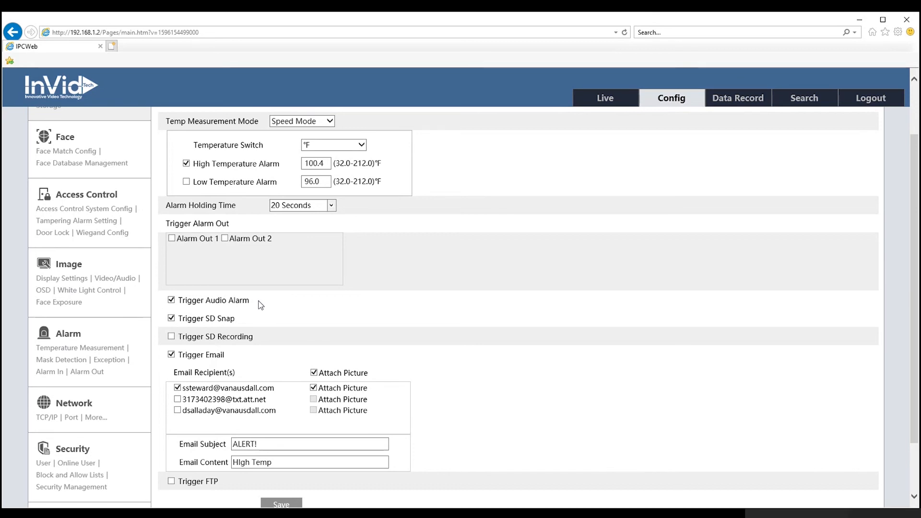
scroll(260, 305, "down", 2)
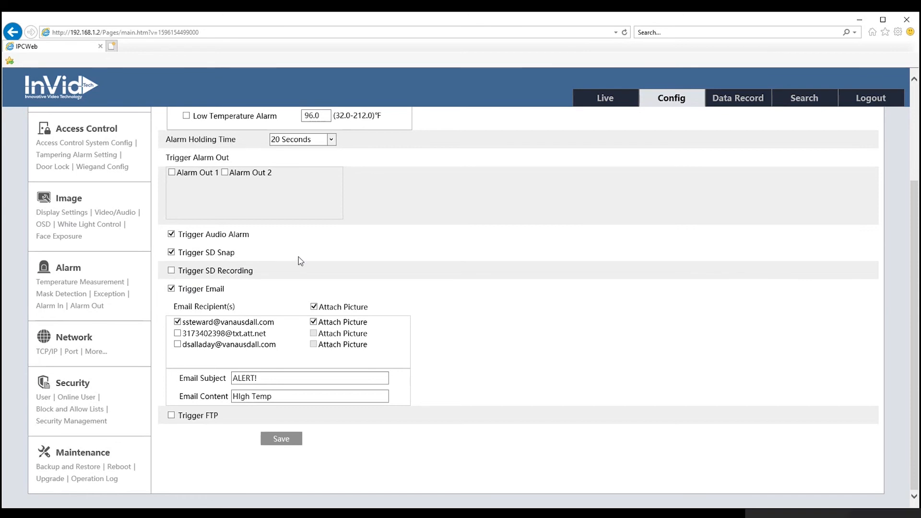
left_click(171, 271)
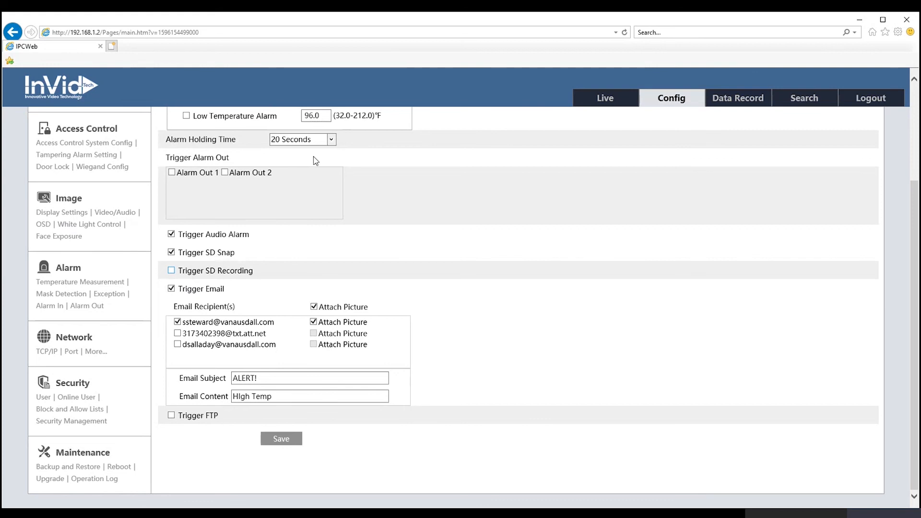
scroll(315, 160, "up", 2)
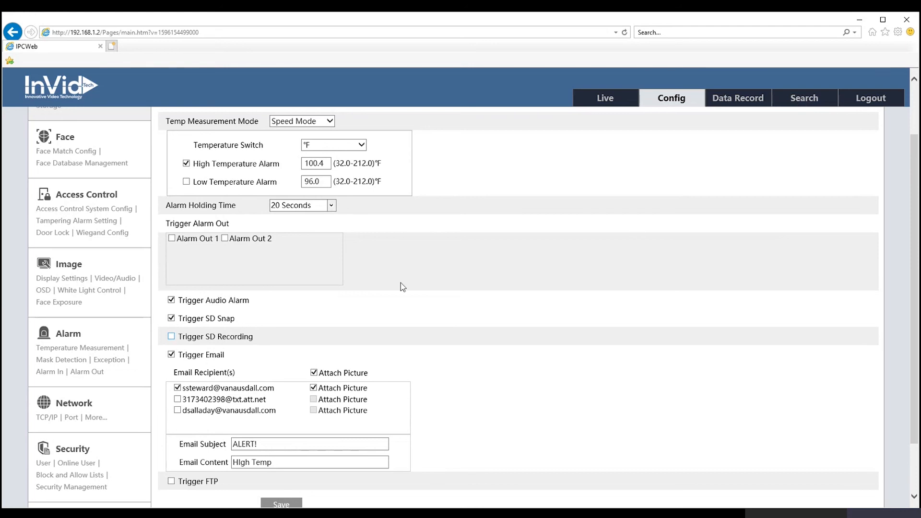
scroll(401, 283, "down", 2)
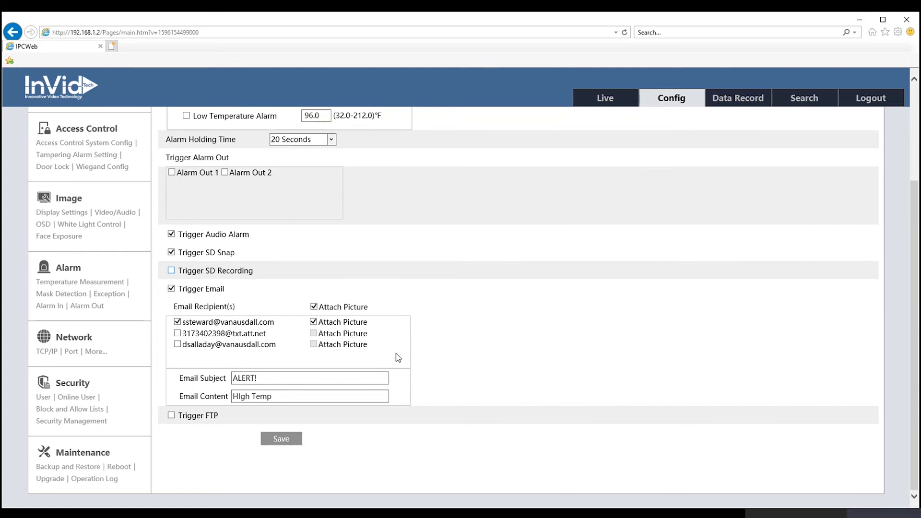
left_click(313, 321)
Step: Open Mask Detection alarm settings, toggling Trigger Email on and back off so it stays disabled
left_click(48, 295)
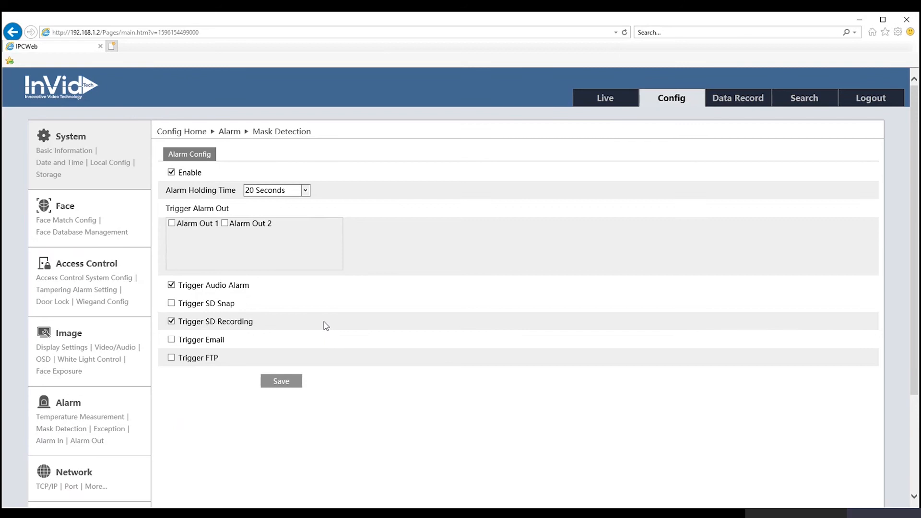
left_click(182, 339)
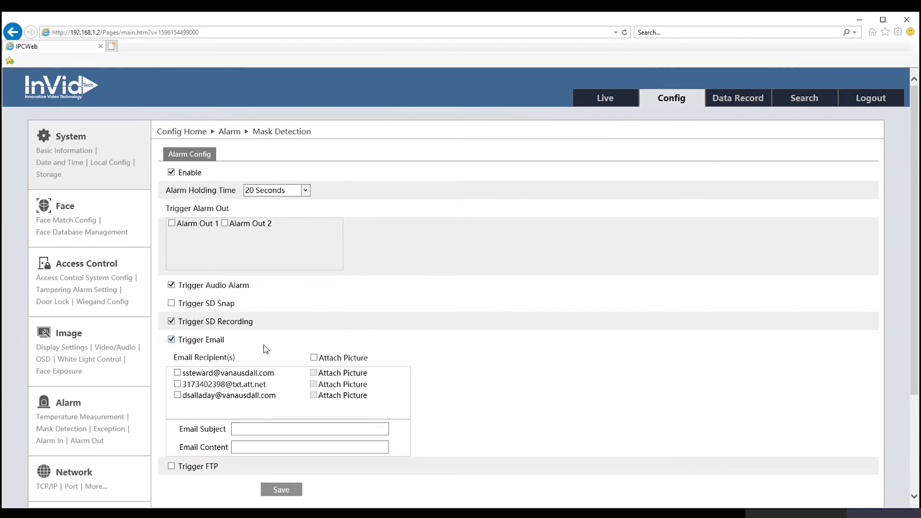
left_click(173, 341)
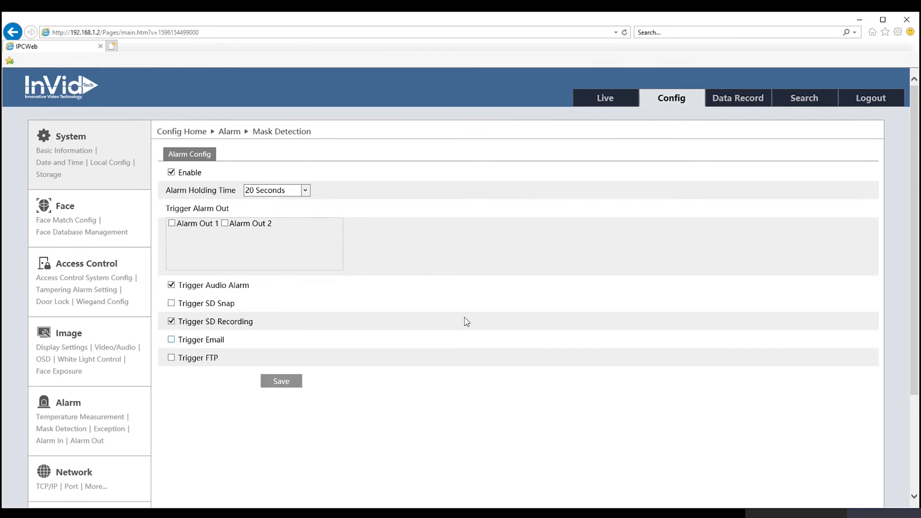
scroll(240, 411, "down", 2)
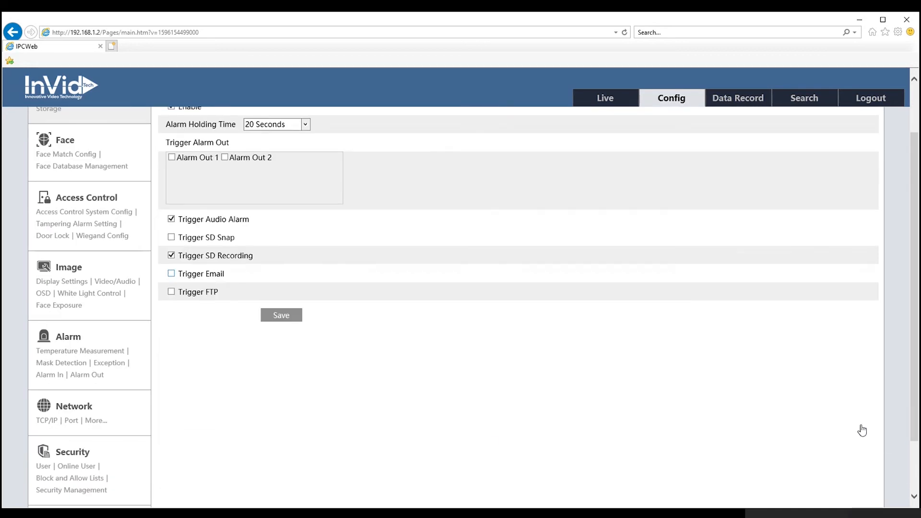
Step: Open the Exception alarm settings and toggle Scene change detection on, then back off
left_click(109, 364)
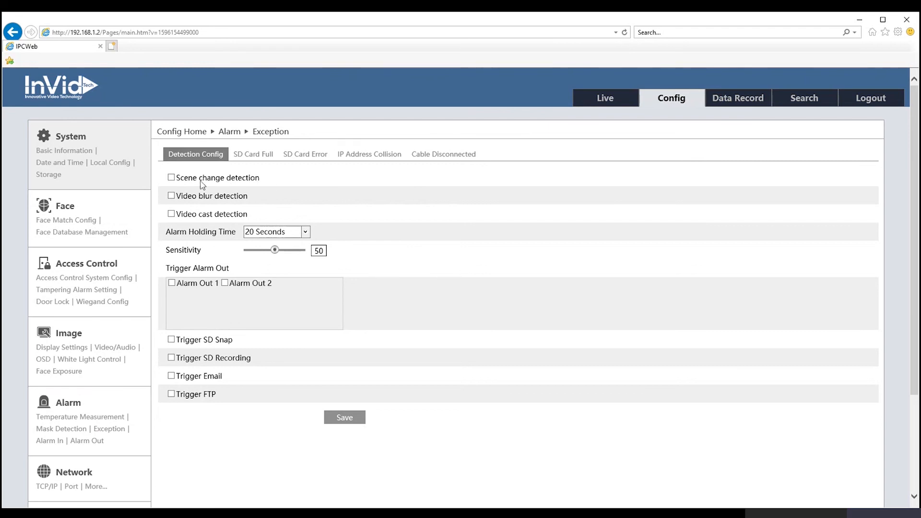
left_click(174, 180)
left_click(171, 177)
Step: Review the SD Card Full, SD Card Error, IP Address Collision and Cable Disconnected tabs, leaving SD Card Full disabled
left_click(252, 157)
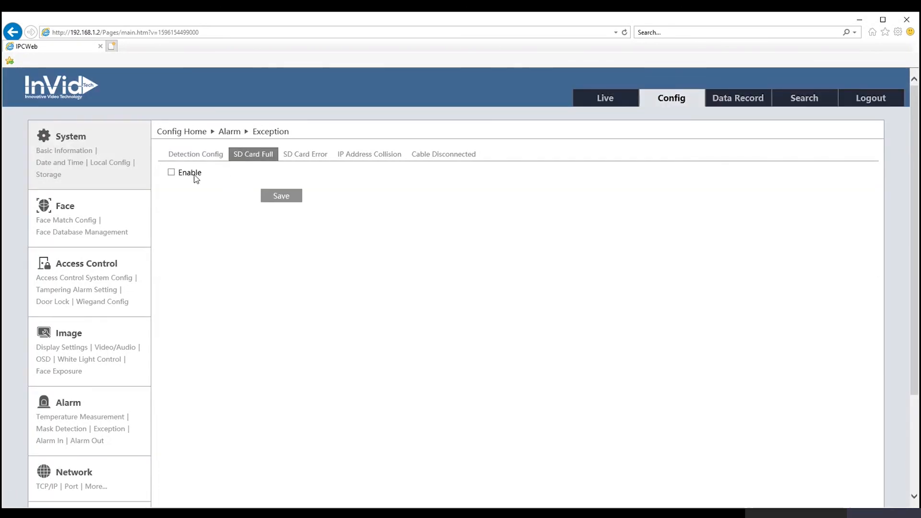
left_click(172, 173)
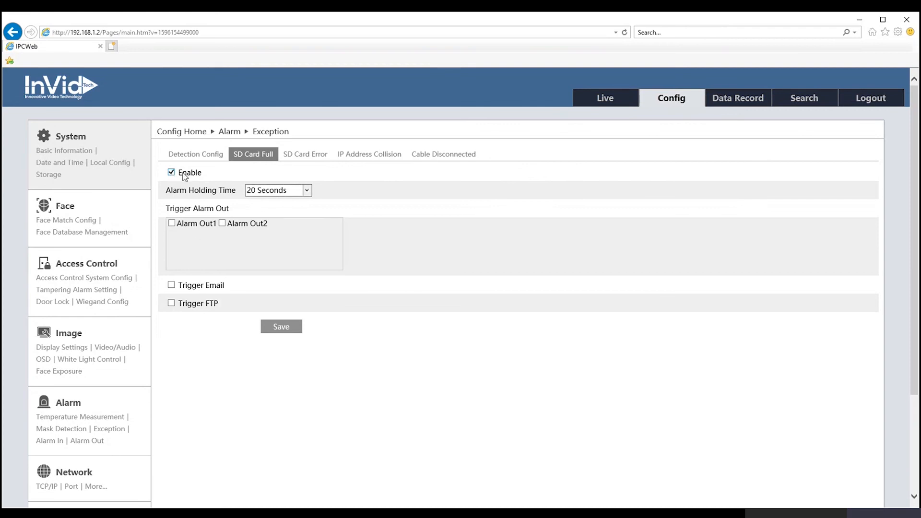
left_click(172, 172)
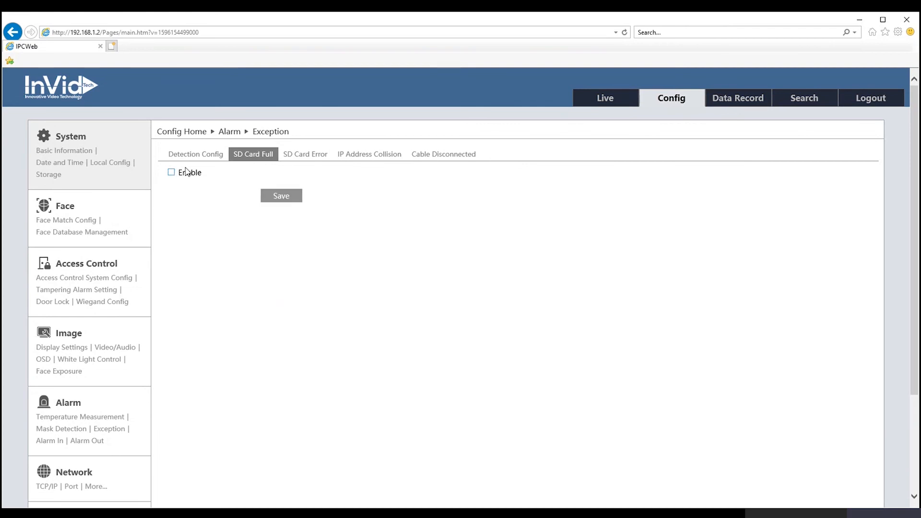
left_click(309, 165)
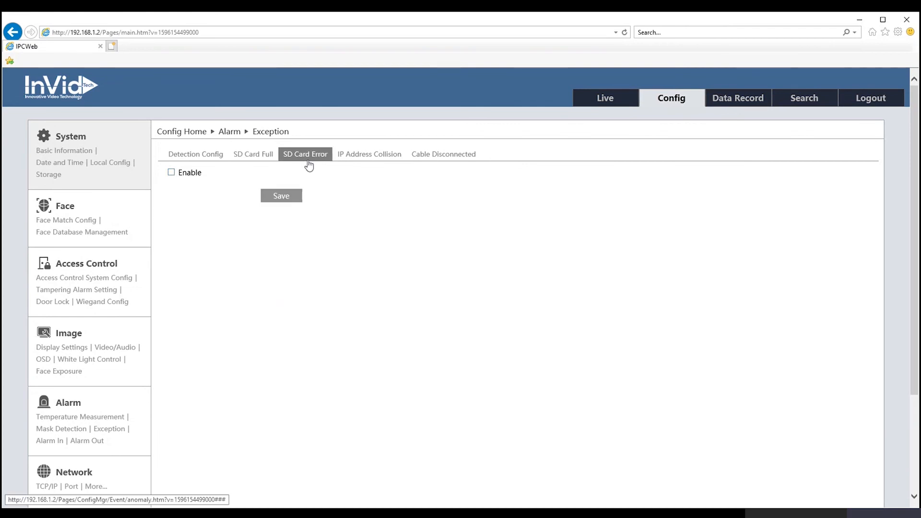
left_click(373, 158)
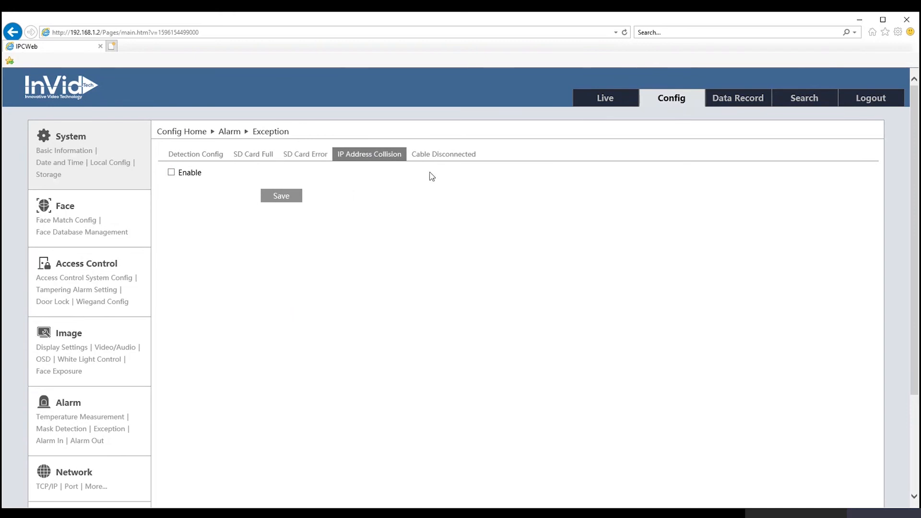
left_click(438, 158)
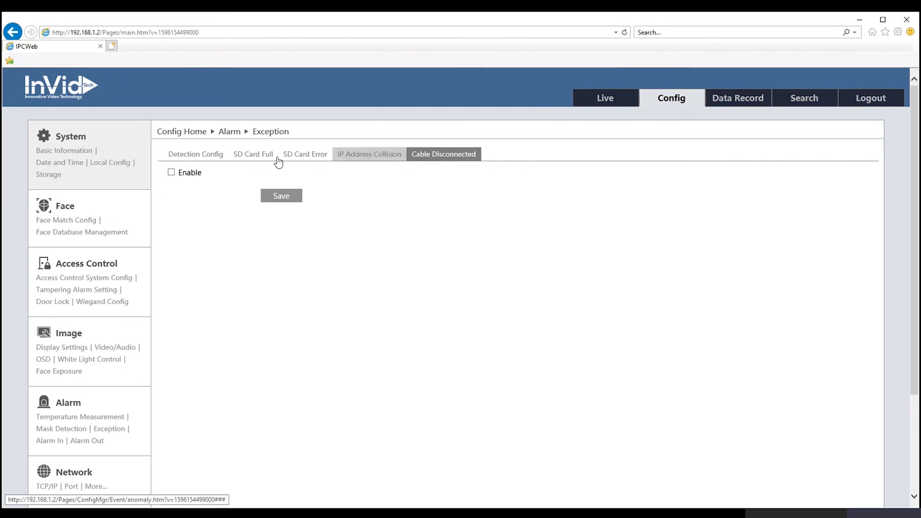
Step: Return to detection settings, then bring up Alarm In1's config (enabled, NO, 30-second holding)
left_click(192, 155)
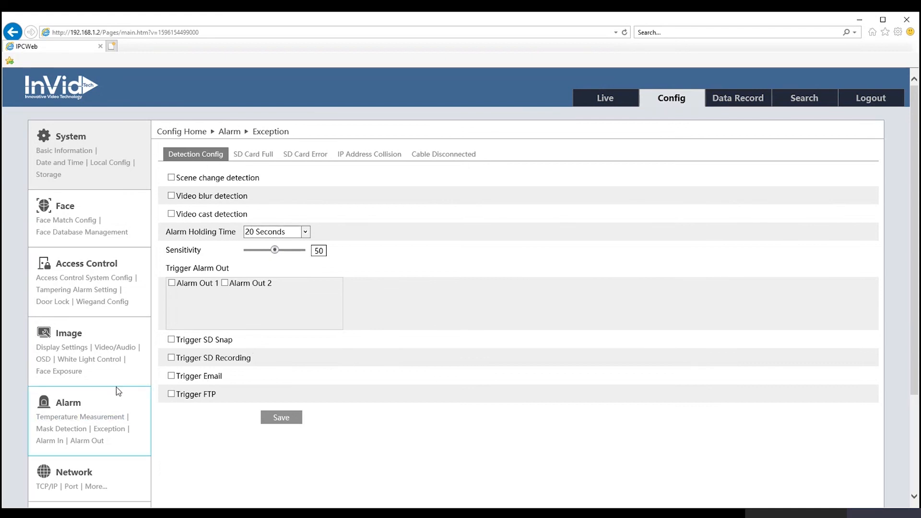
scroll(118, 391, "down", 2)
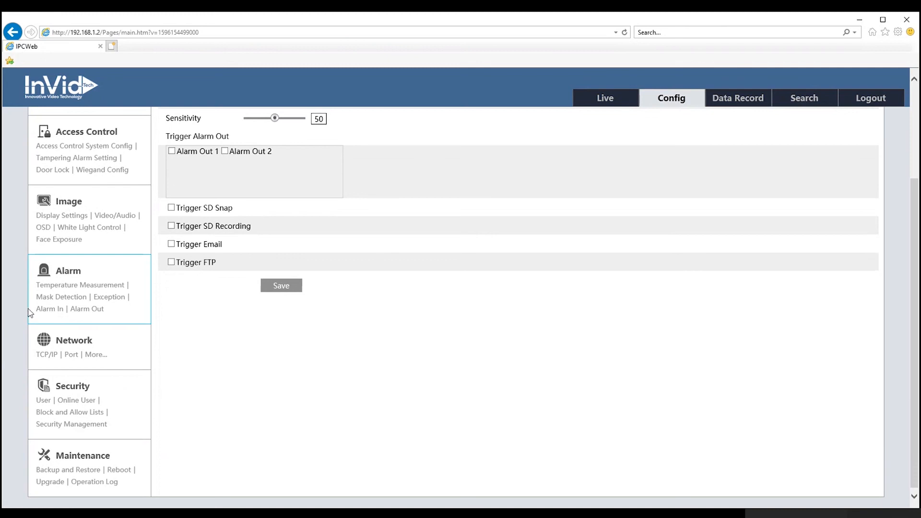
left_click(109, 297)
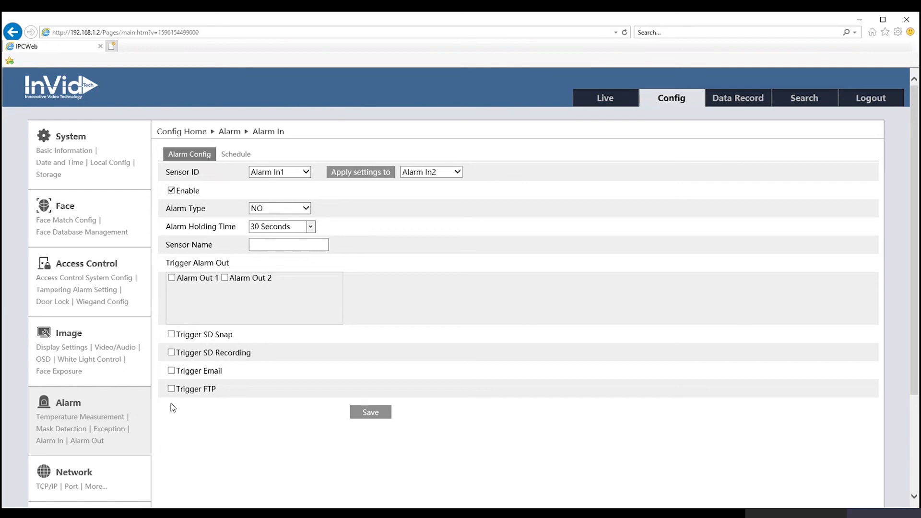
left_click(306, 211)
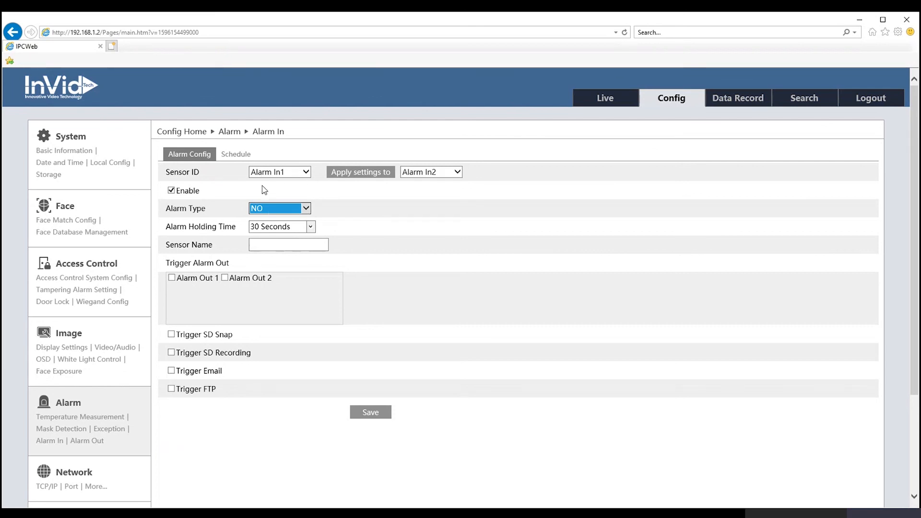
scroll(173, 426, "down", 3)
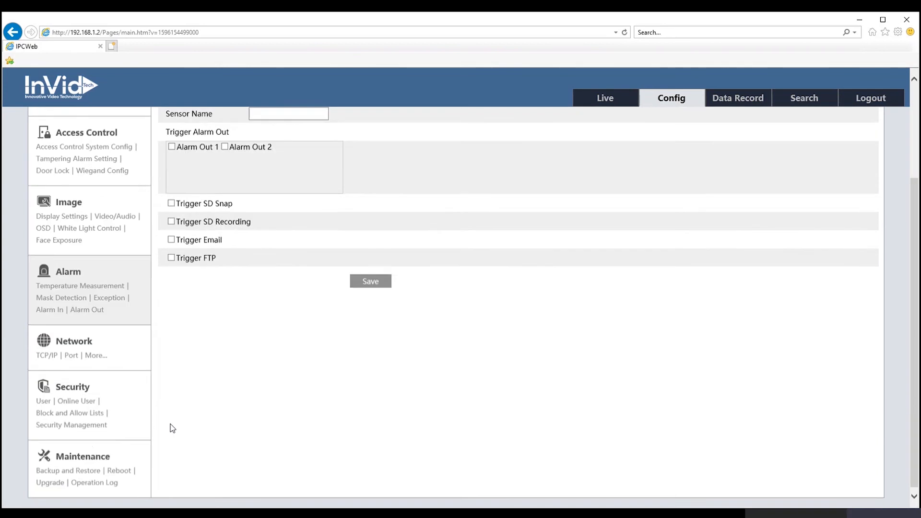
Step: Check the static IPv4 address on the TCP/IP page, then go back to the Network overview
left_click(79, 341)
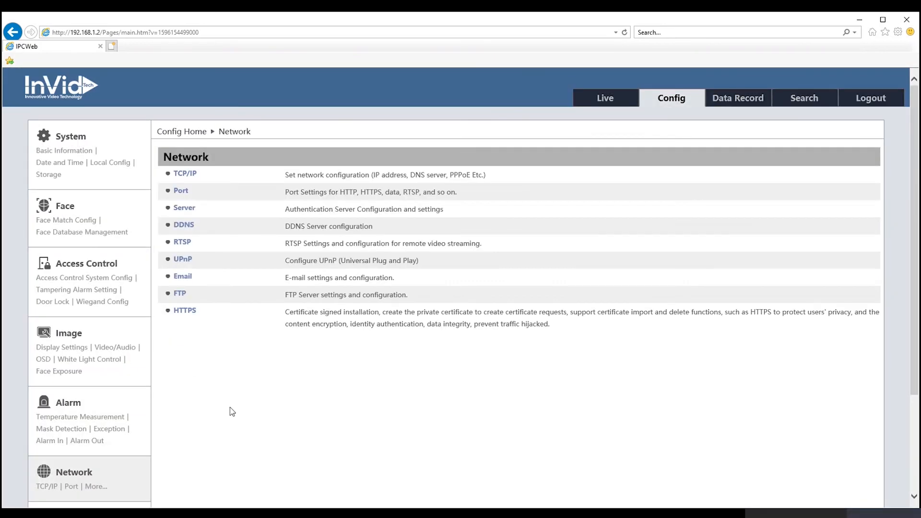
left_click(186, 175)
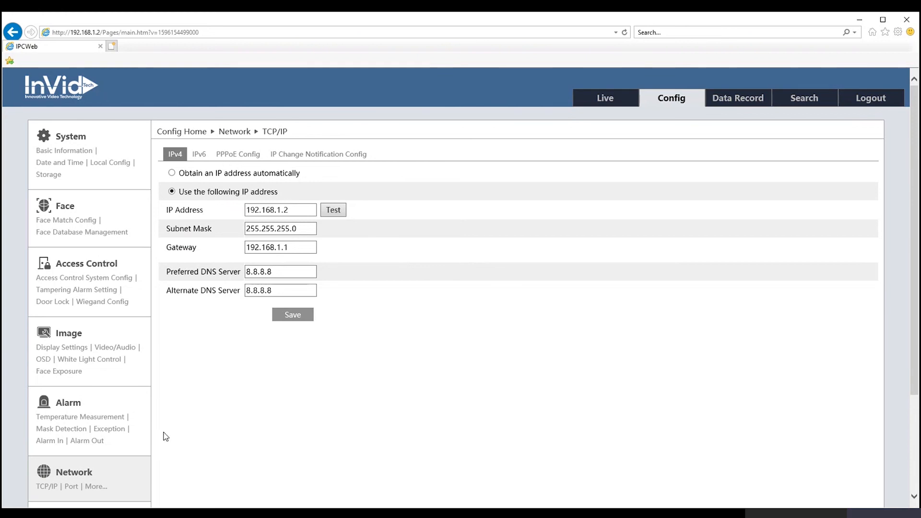
left_click(72, 473)
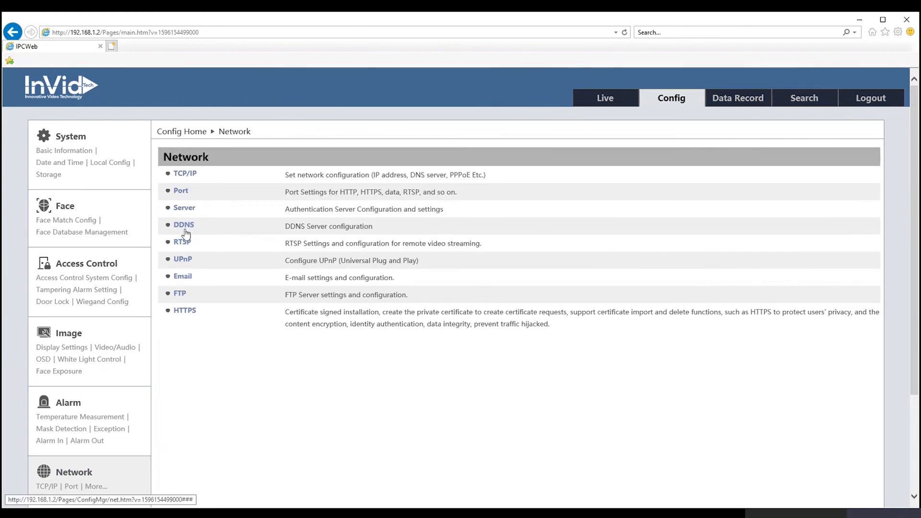
Step: Inspect the Email settings, leaving Secure Connection on SSL with SMTP port 465
left_click(182, 277)
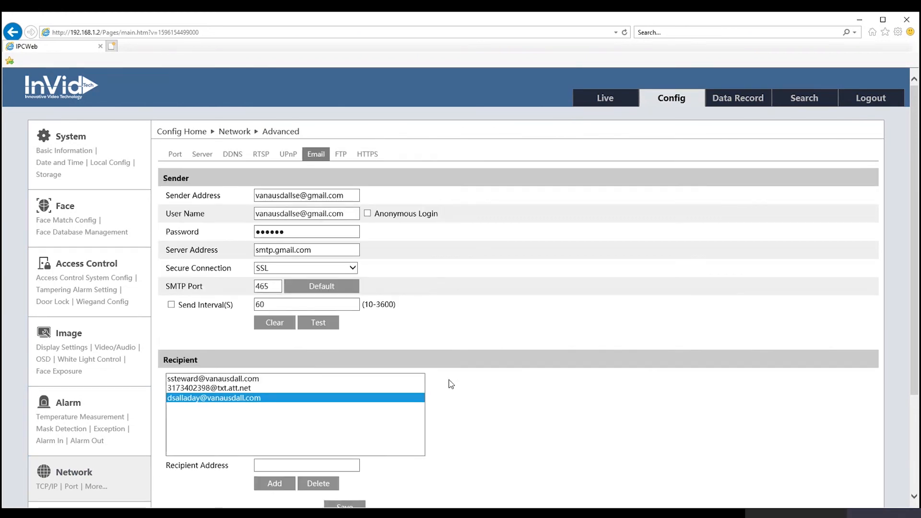
scroll(448, 382, "down", 2)
scroll(448, 383, "up", 2)
left_click(349, 269)
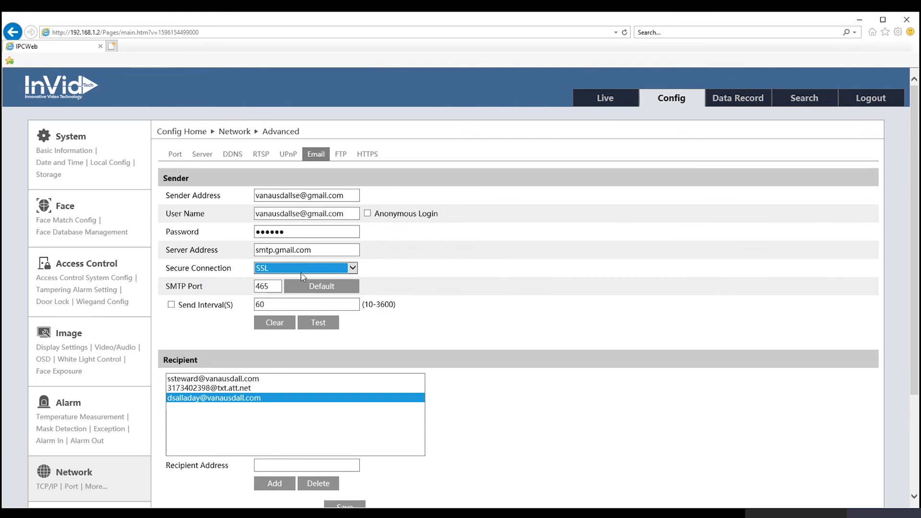
left_click(389, 267)
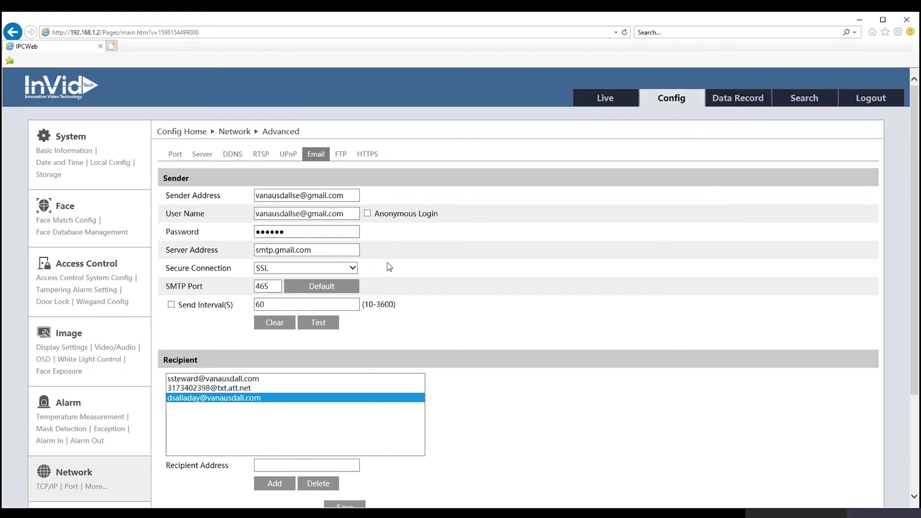
Step: Scroll down to the e-mail recipient list, then go to the Security overview
scroll(472, 332, "down", 2)
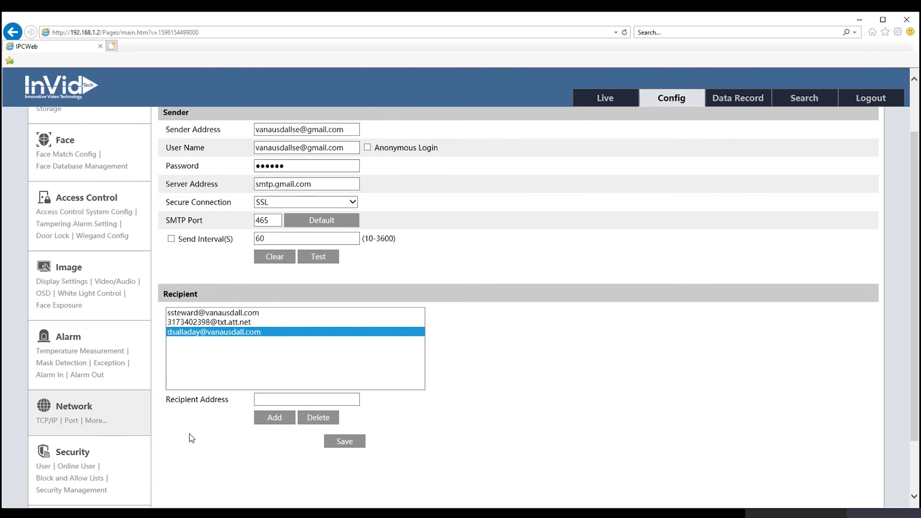
scroll(192, 438, "down", 2)
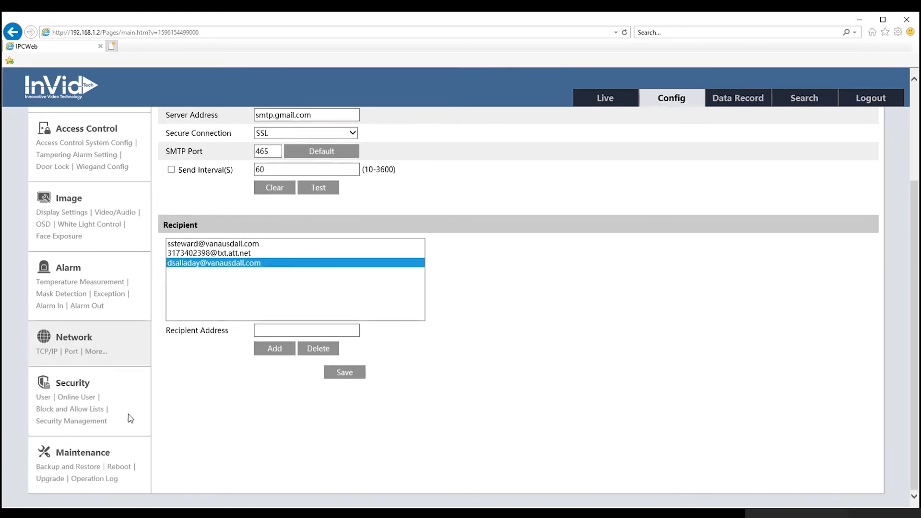
left_click(70, 384)
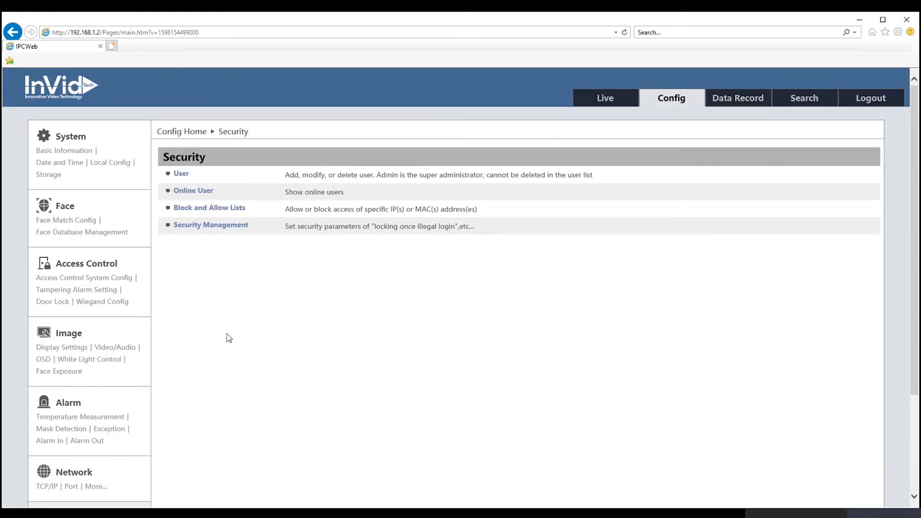
Step: View the User list, start a Normal User account, then cancel so only admin remains
left_click(181, 173)
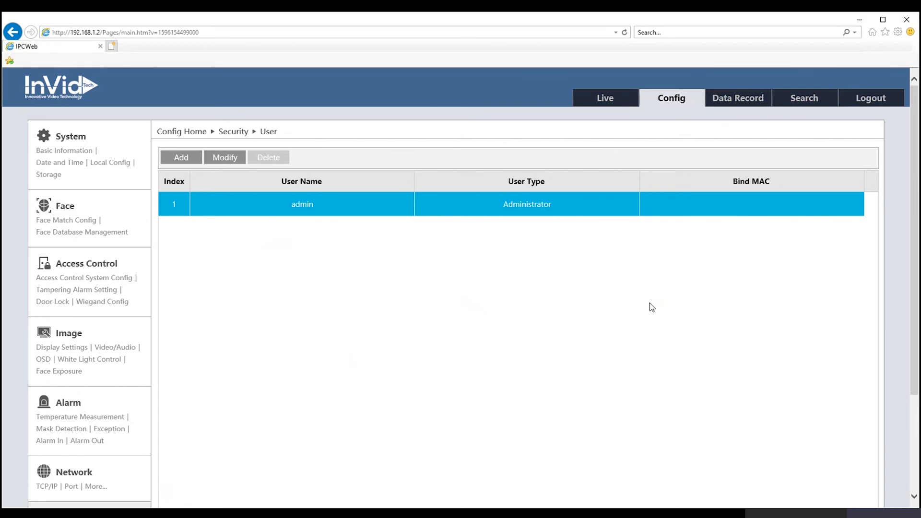
left_click(182, 158)
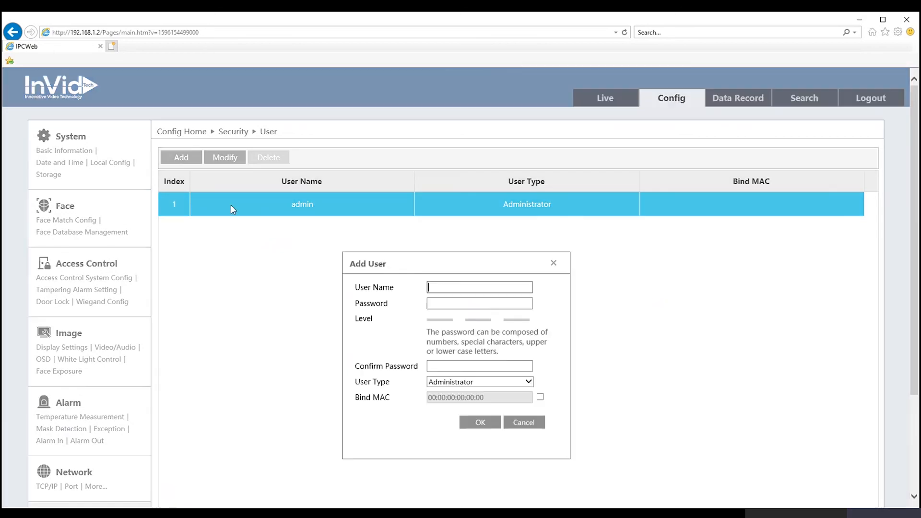
left_click(463, 383)
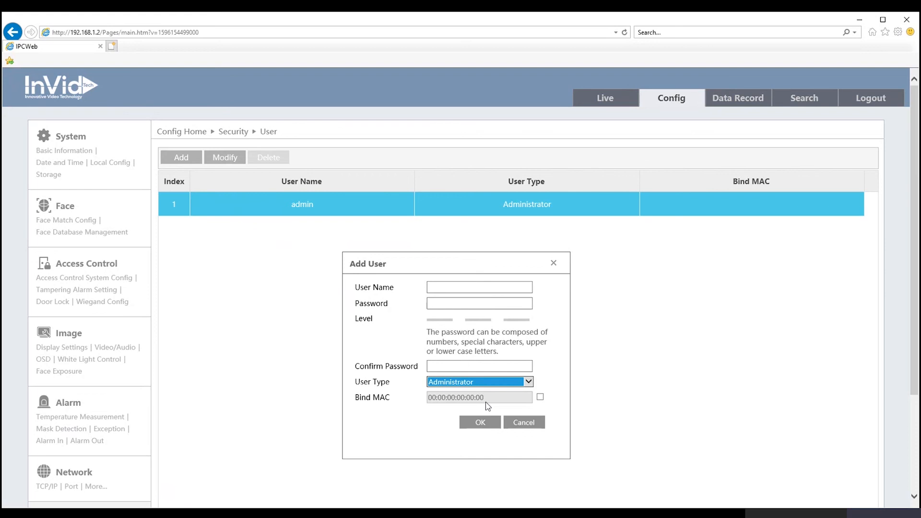
key("Down")
left_click(534, 423)
scroll(324, 397, "down", 3)
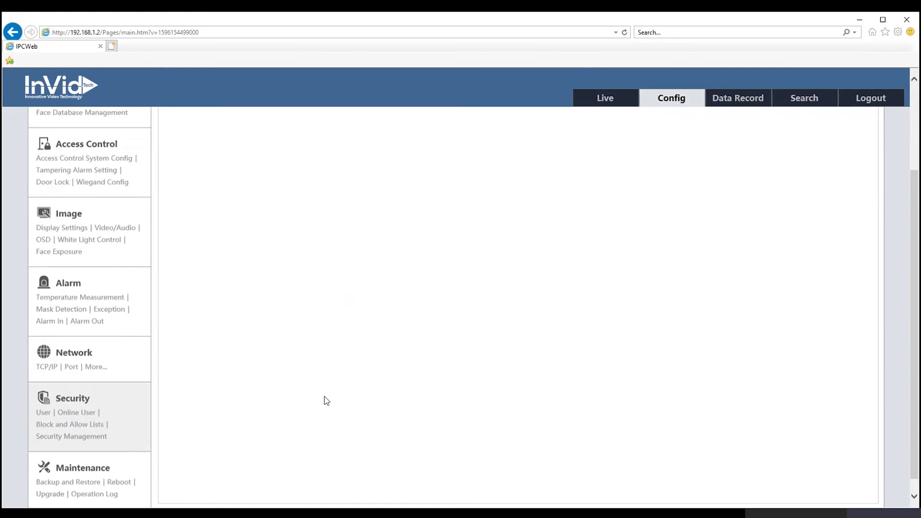
scroll(324, 396, "down", 1)
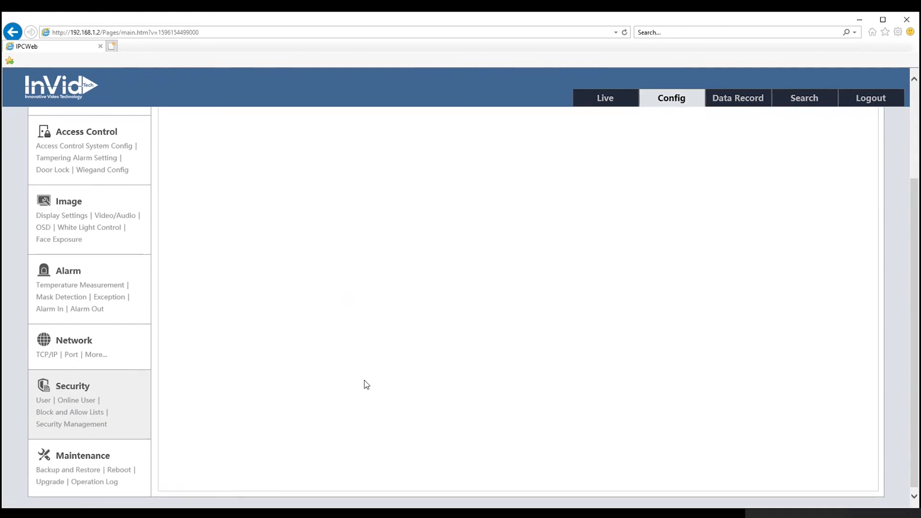
Step: Export the camera configuration from Backup and Restore, then return to the Maintenance overview
left_click(83, 456)
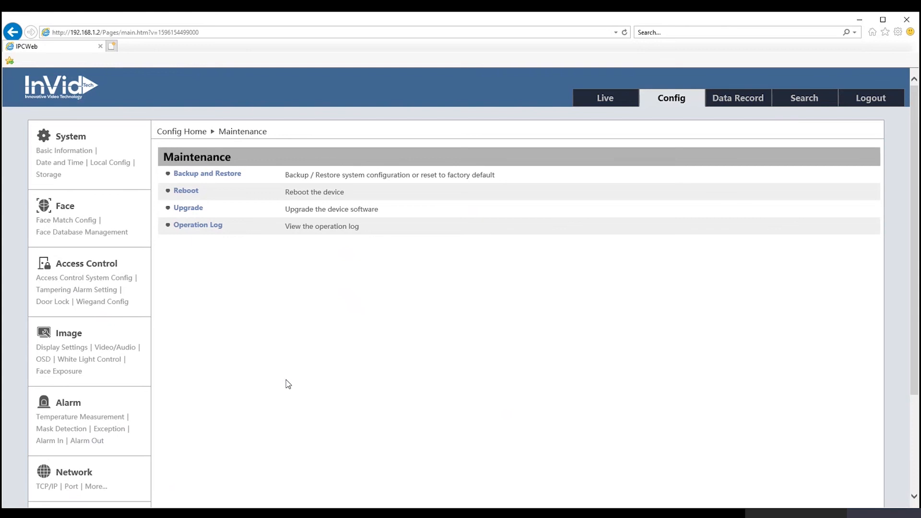
left_click(214, 175)
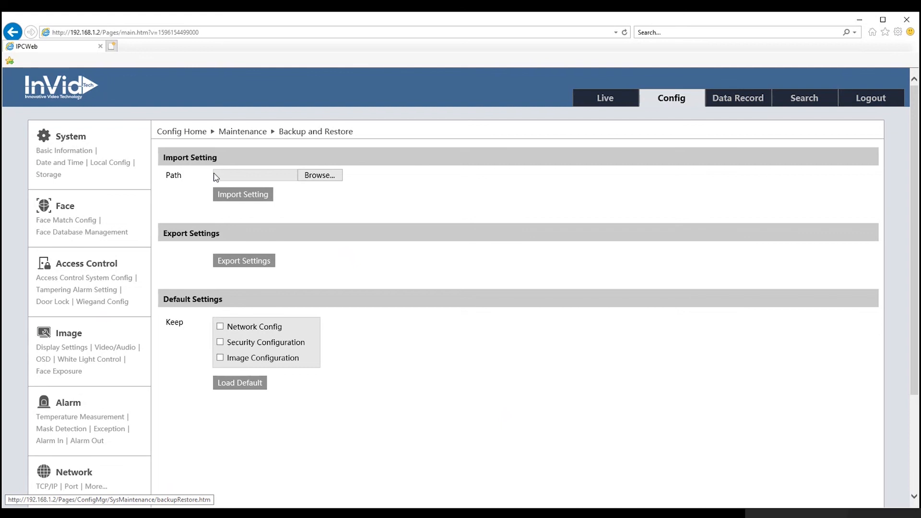
left_click(240, 263)
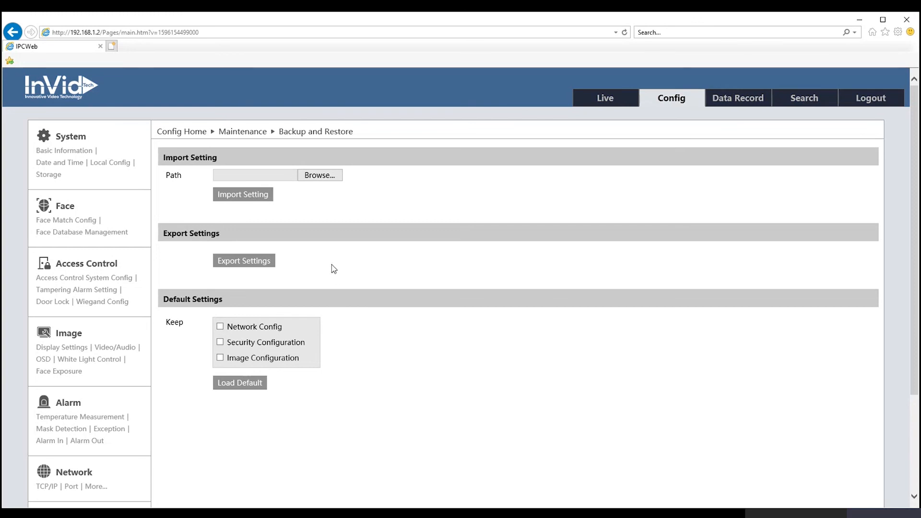
scroll(91, 473, "down", 3)
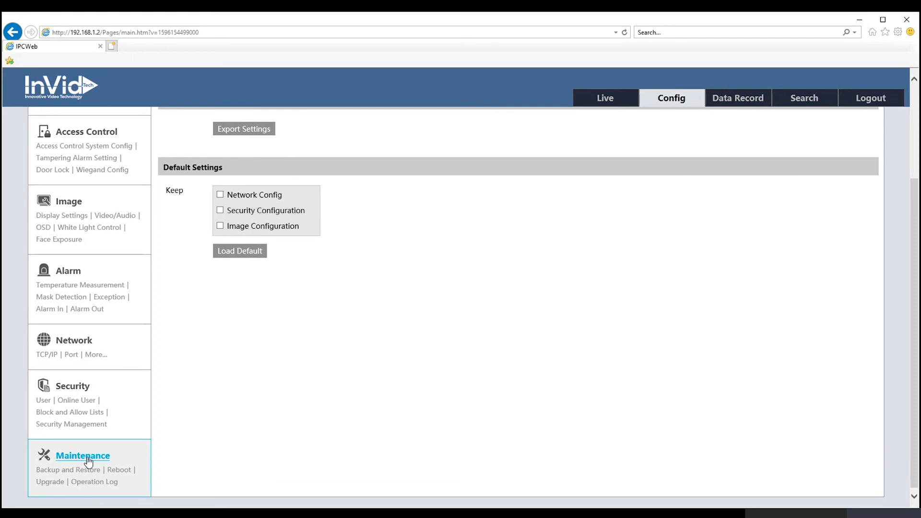
left_click(88, 461)
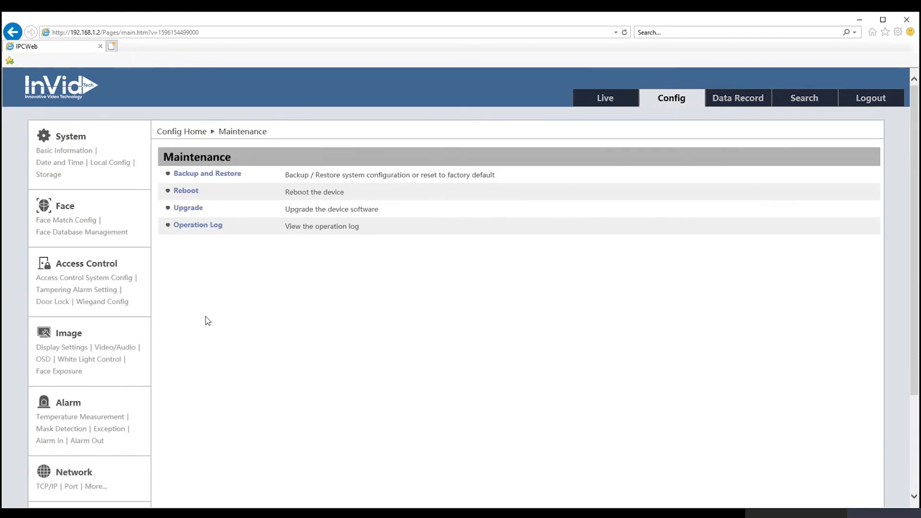
Step: Check the local Upgrade page and the software/hardware versions in Basic Information, then return to Maintenance
left_click(189, 212)
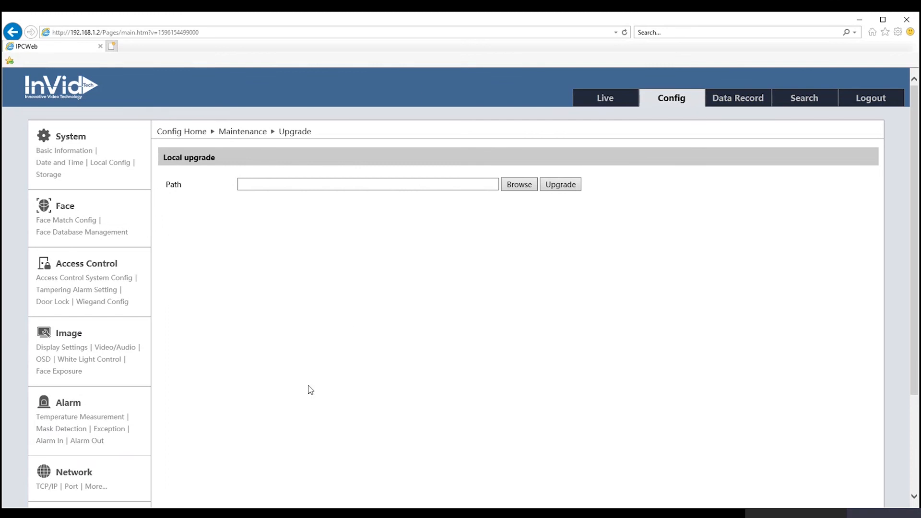
left_click(63, 137)
left_click(211, 174)
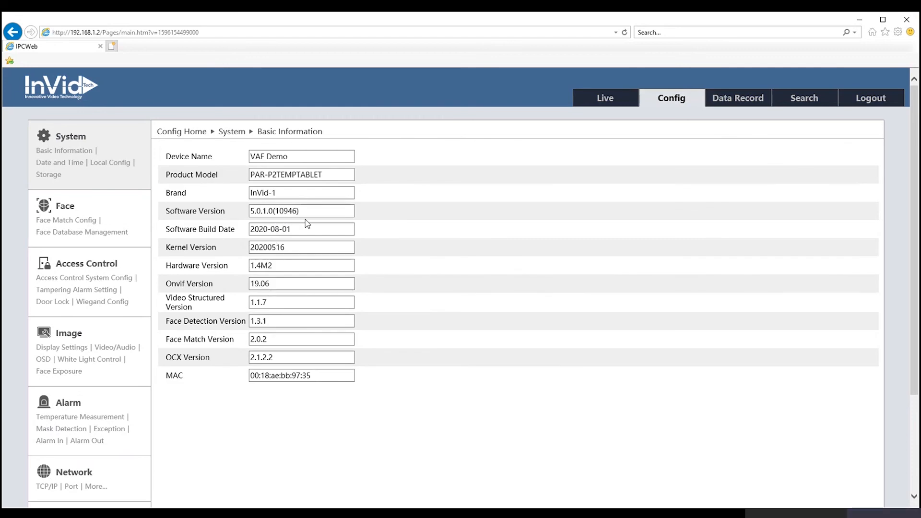
scroll(170, 419, "down", 3)
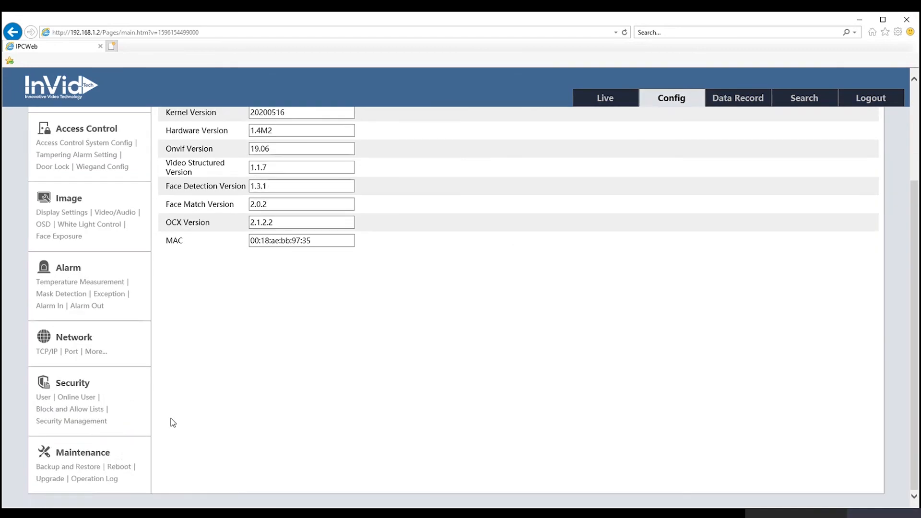
left_click(96, 454)
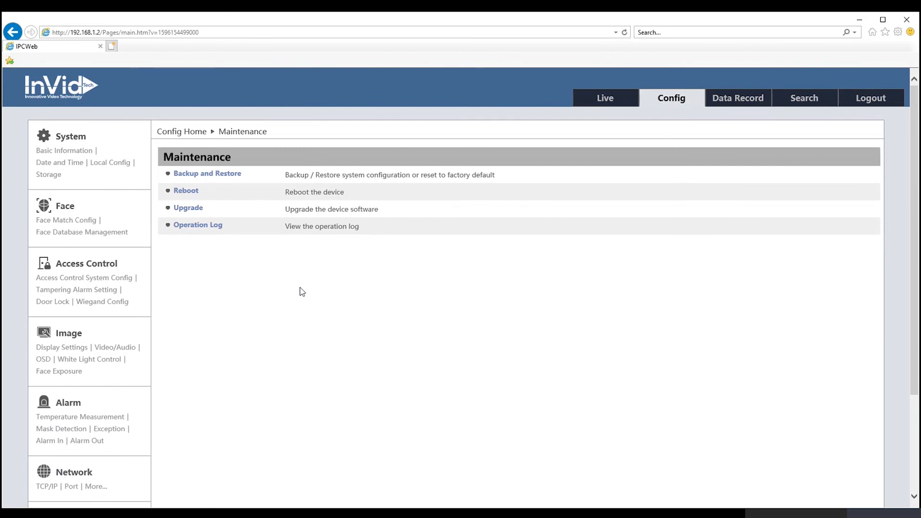
Step: Look over the Reboot page and the empty 2020-08-25 Operation Log, then go to System overview
left_click(188, 192)
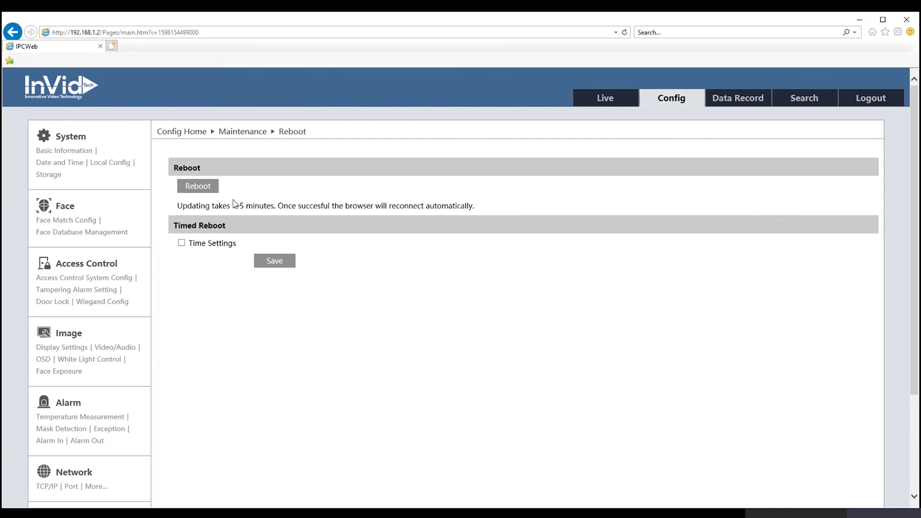
scroll(205, 297, "down", 3)
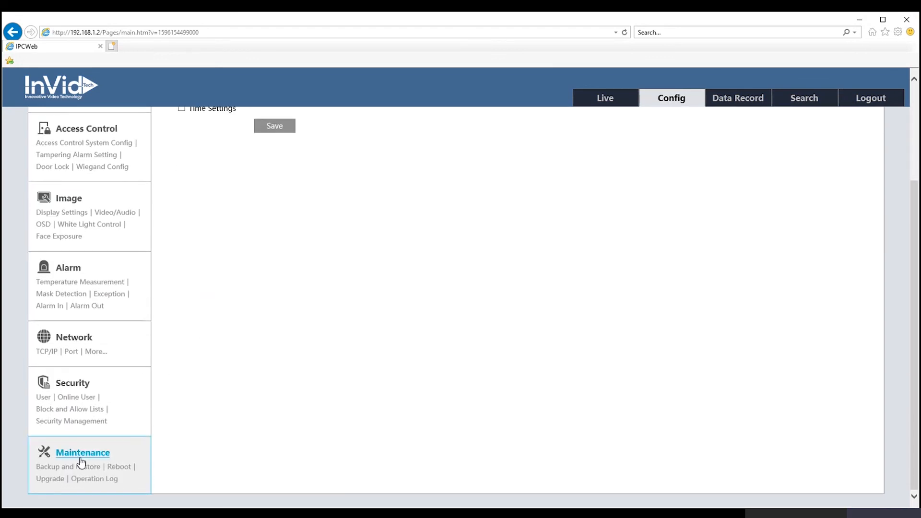
left_click(82, 452)
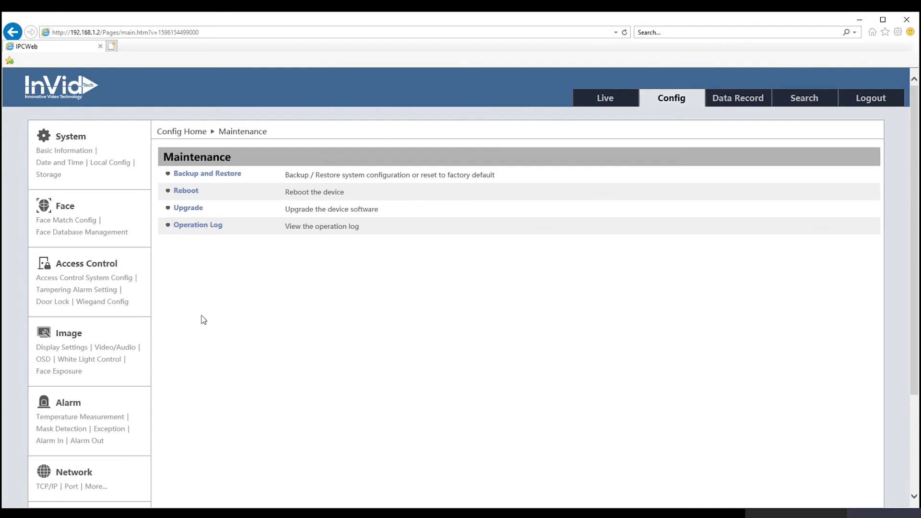
left_click(198, 226)
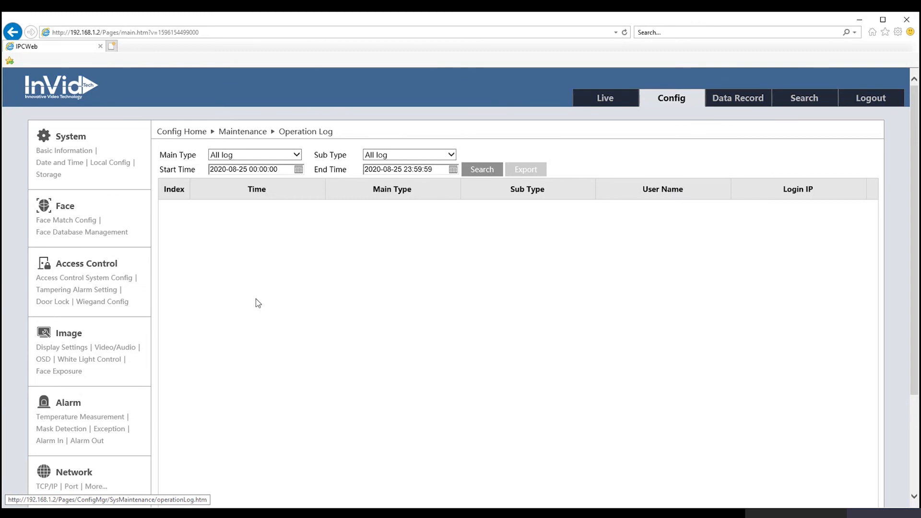
left_click(71, 136)
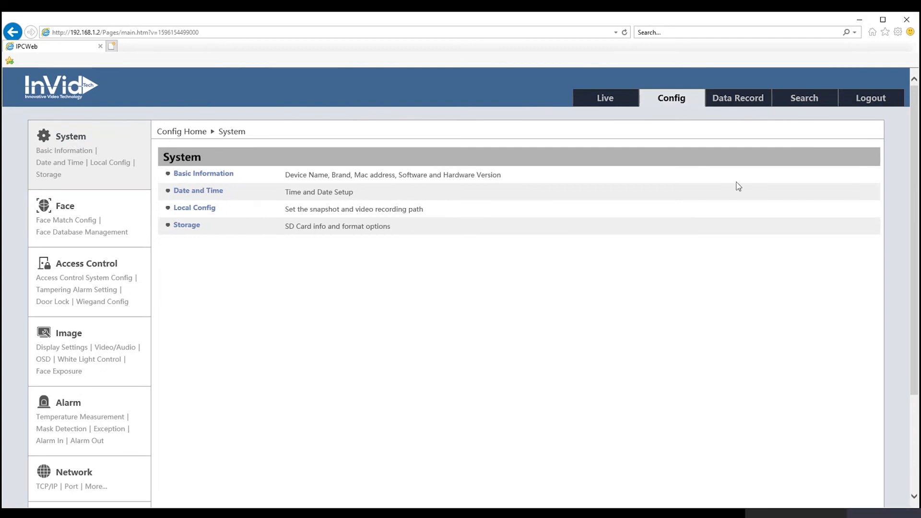
Step: Show the Data Record face recognition results, empty for 2020-08-25
left_click(727, 104)
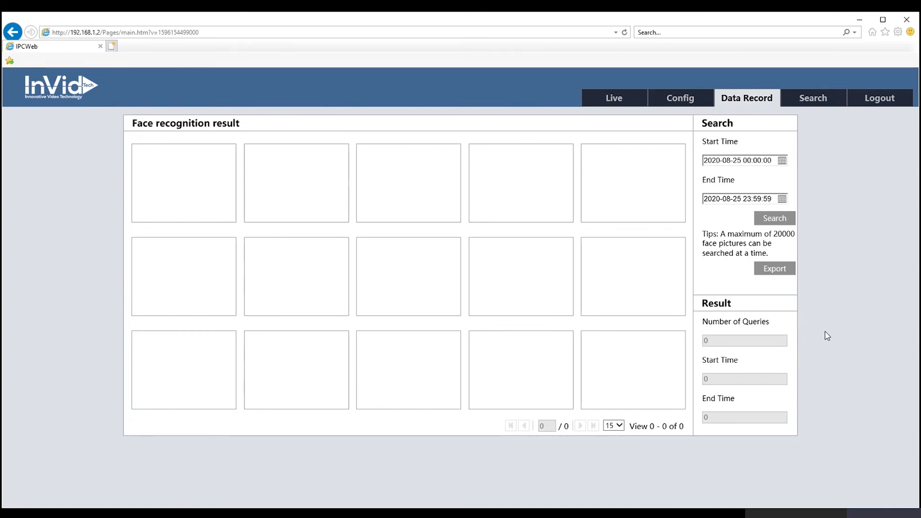
Step: Search and export the 8 face records from 2020-08-25, then switch to video record search
left_click(782, 160)
left_click(774, 138)
left_click(766, 221)
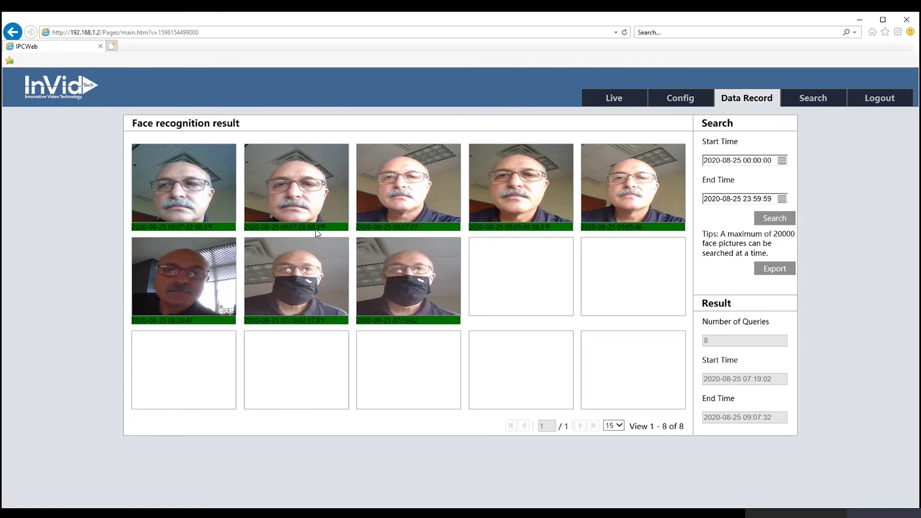
left_click(774, 274)
left_click(819, 100)
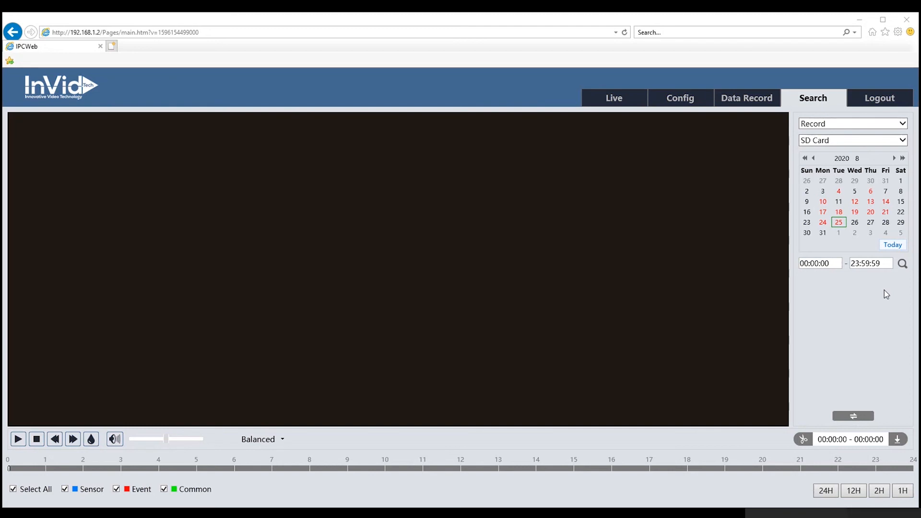
Step: Search SD Card recordings, listing the 2020-08-25 clips from 09:07:29, 09:05:49 and 08:36:48
left_click(903, 144)
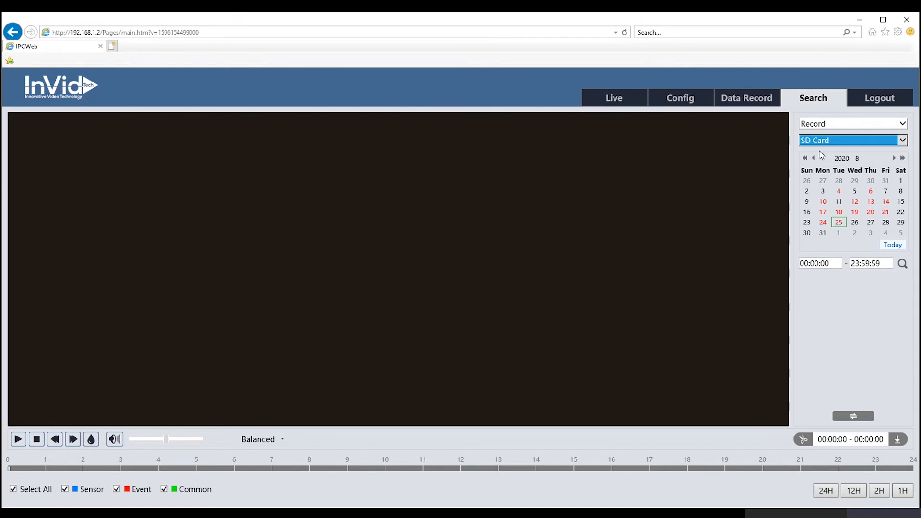
left_click(913, 124)
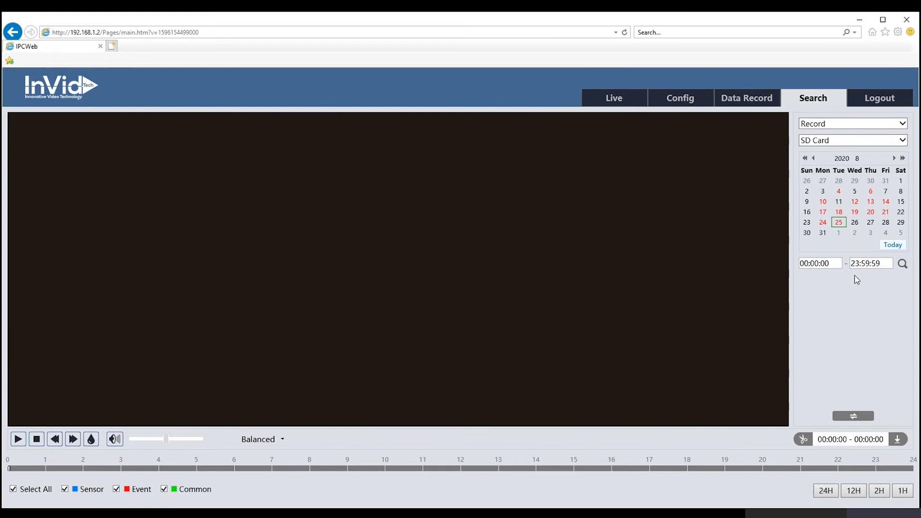
left_click(902, 265)
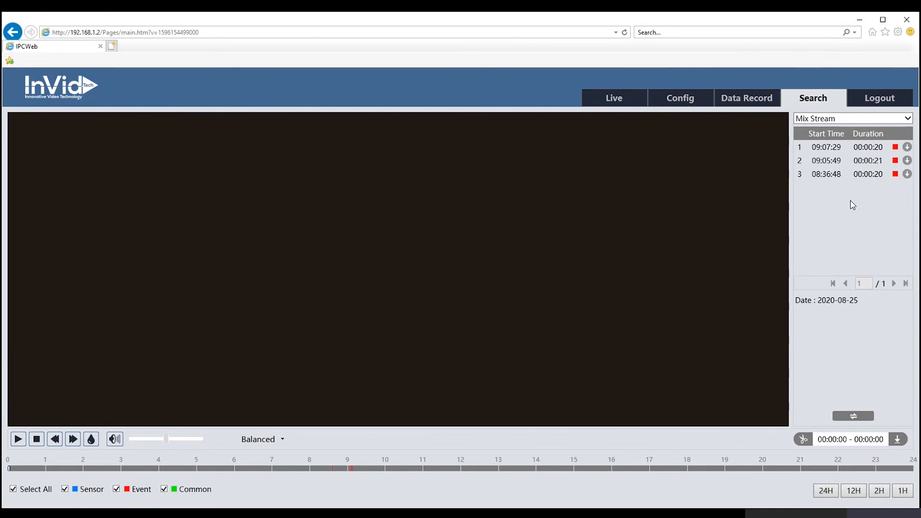
Step: Play and stop the 09:07:29 recording, then go back to the Config System overview
left_click(826, 148)
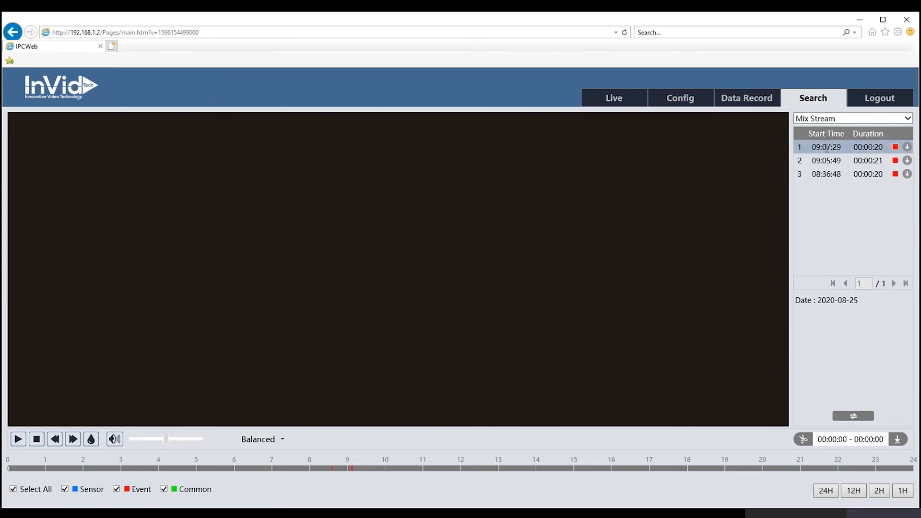
left_click(18, 440)
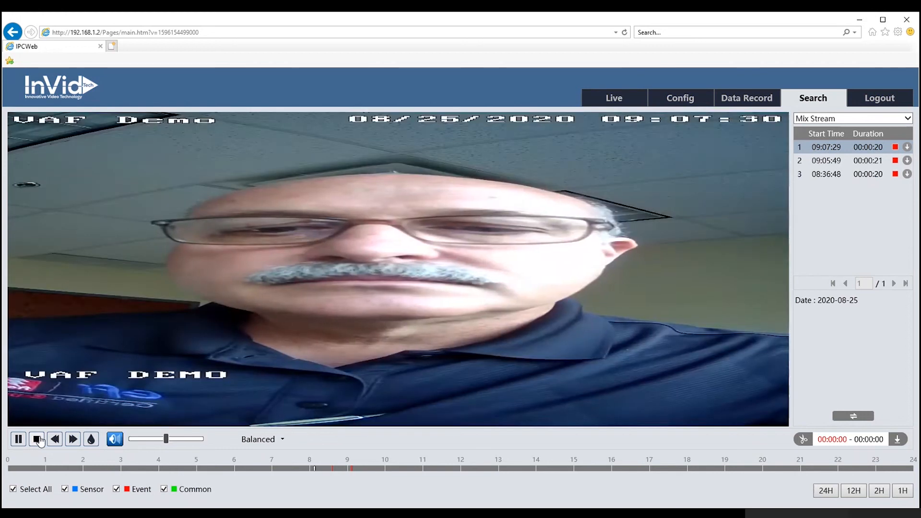
left_click(37, 440)
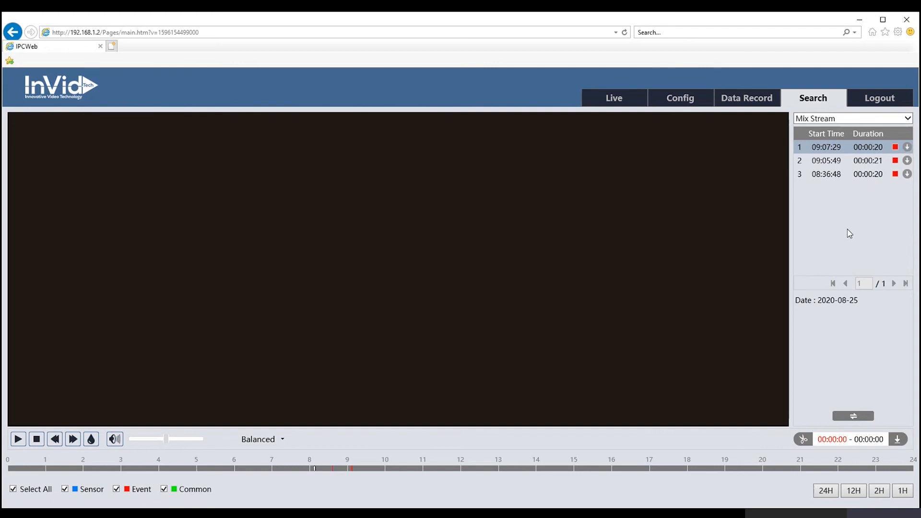
left_click(681, 99)
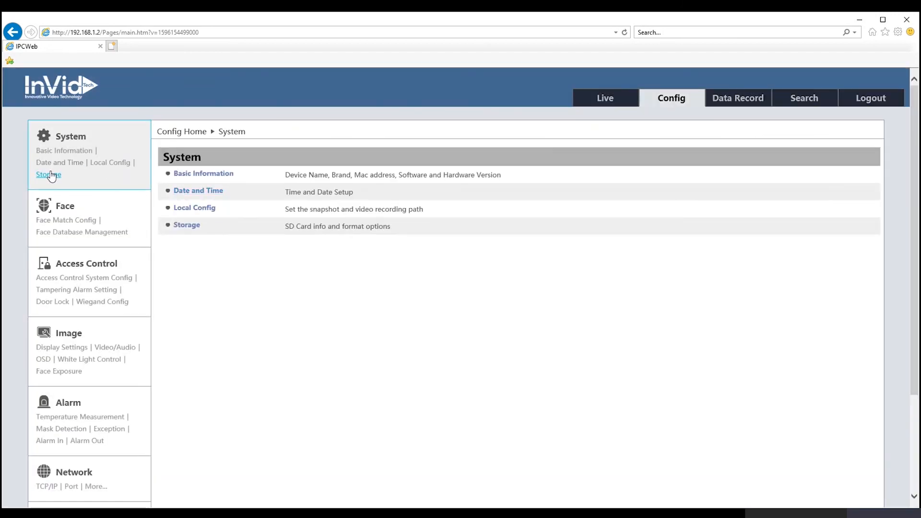
Step: Review the Storage and Local Config pages, return to System, and confirm logout to the login page
left_click(51, 174)
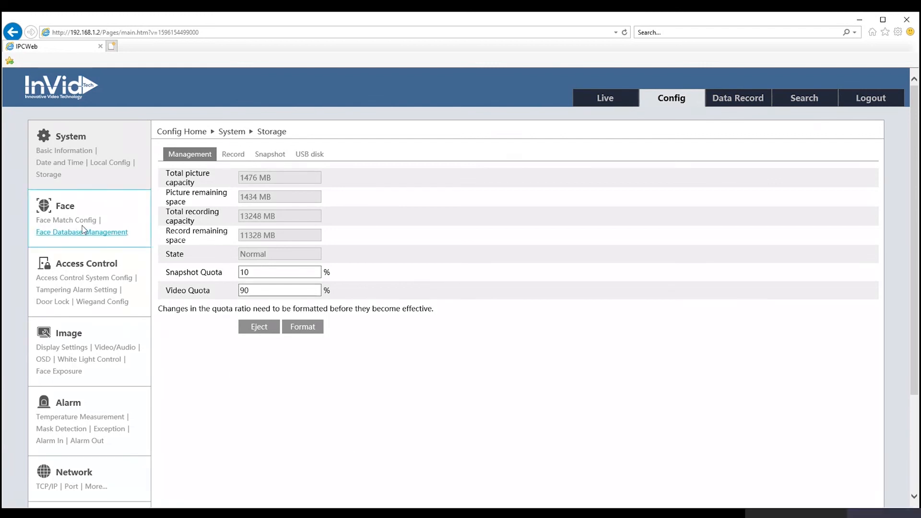
left_click(119, 164)
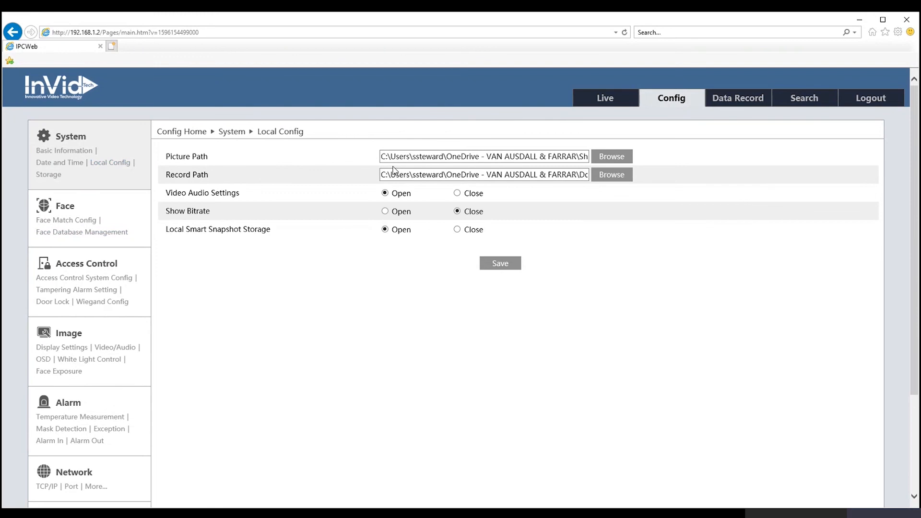
left_click(67, 136)
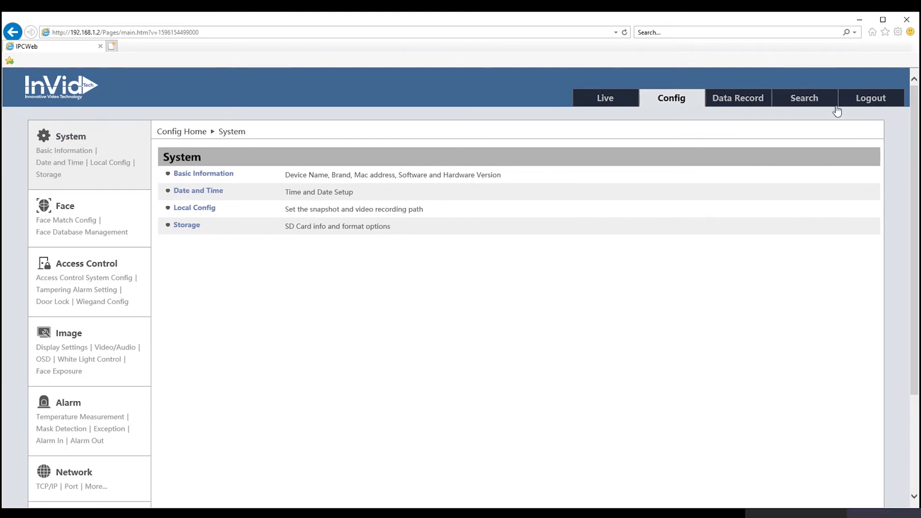
left_click(878, 102)
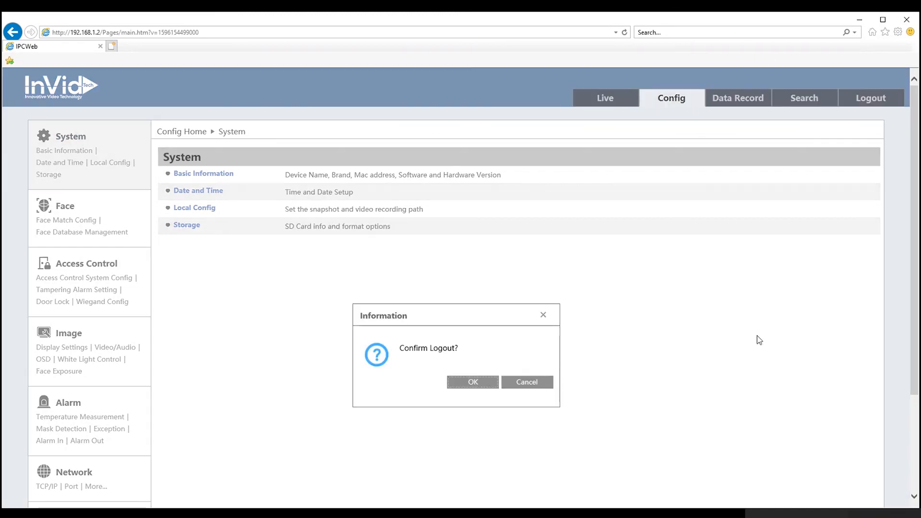
left_click(468, 384)
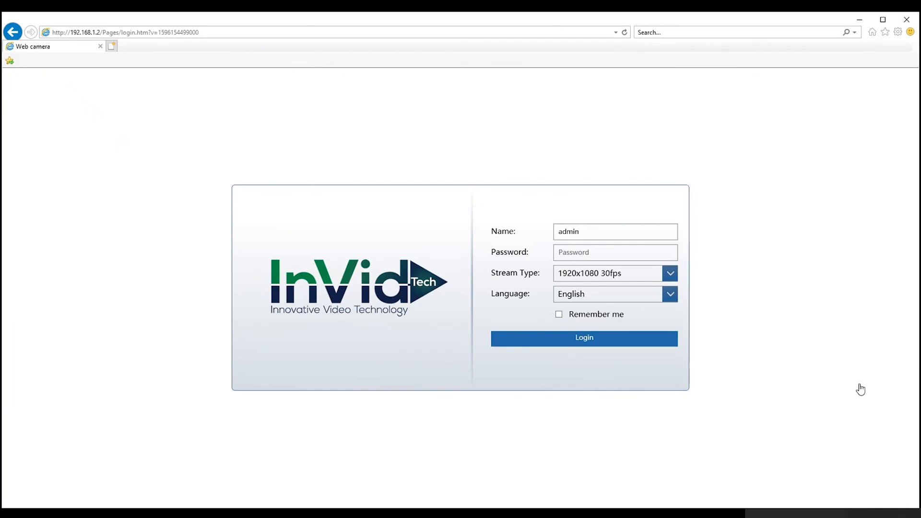